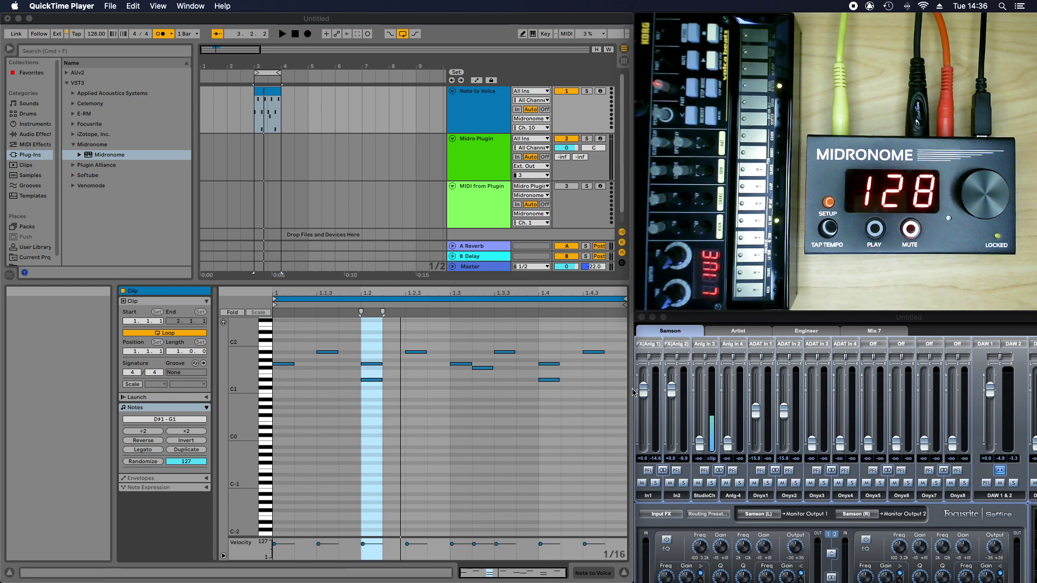
# Review the track and sync assignments of the Midronome MIDI ports in the Live preferences
pyautogui.click(396, 382)
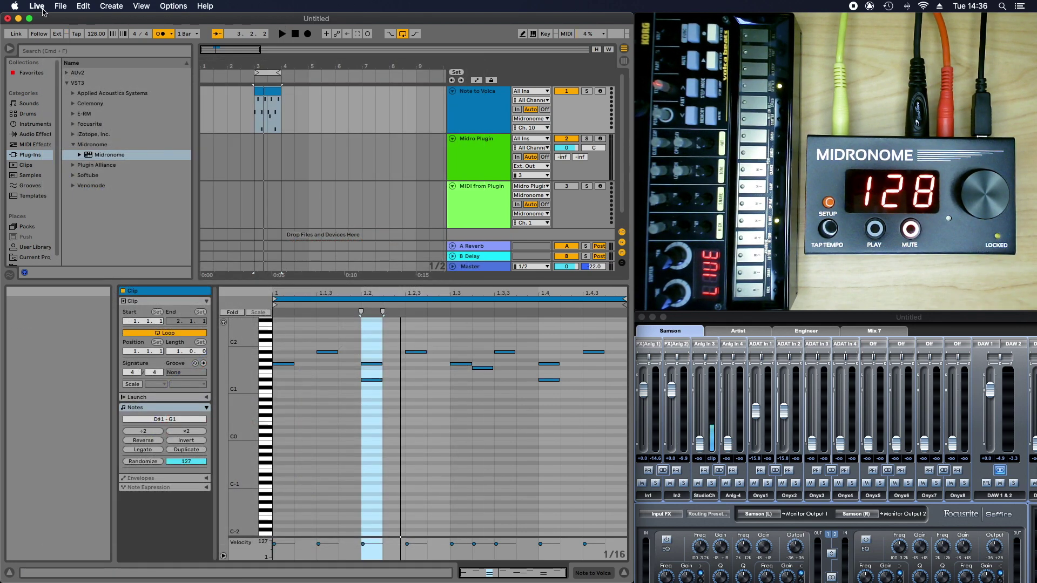
pyautogui.click(43, 11)
pyautogui.click(75, 41)
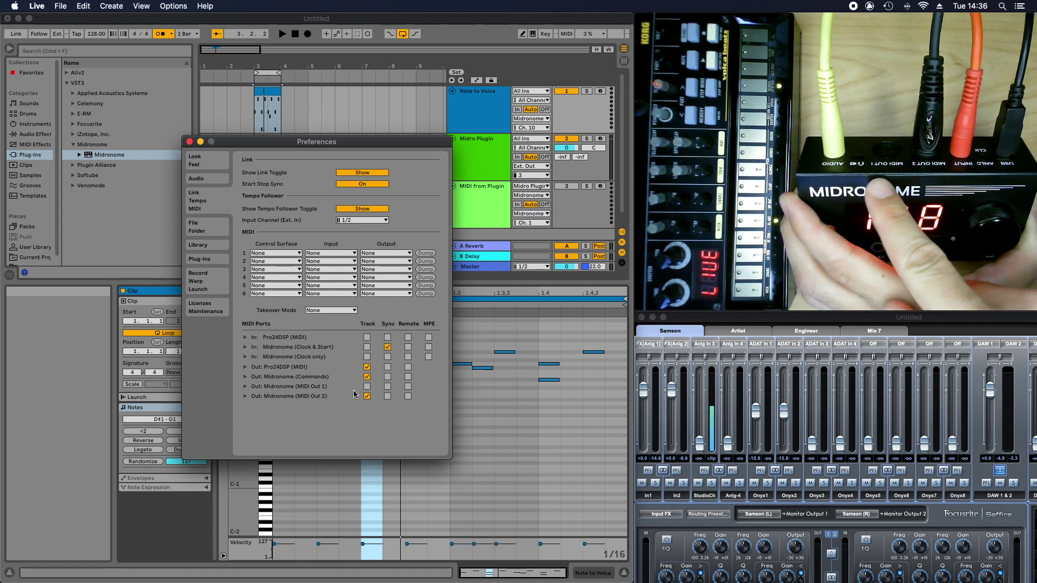
pyautogui.click(190, 142)
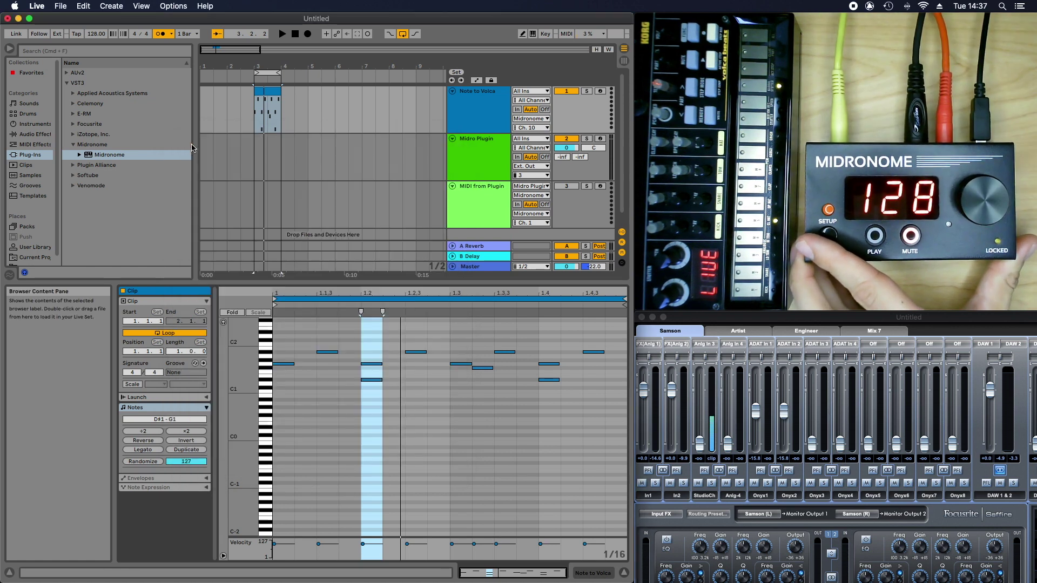
# Route the Note to Volca track's MIDI output to Midronome (MIDI Out 2)
pyautogui.click(540, 119)
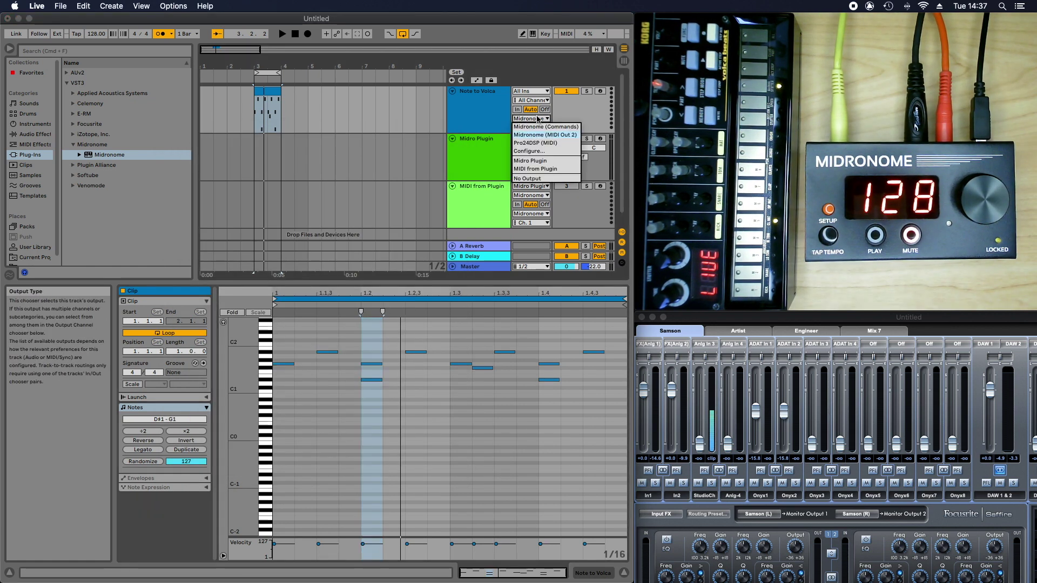
pyautogui.click(567, 138)
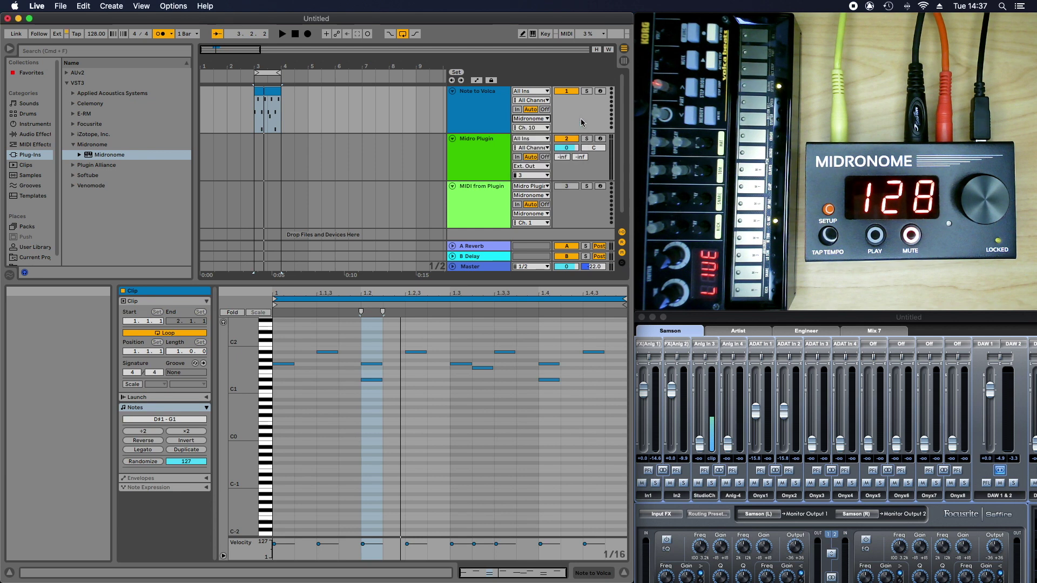
pyautogui.click(258, 82)
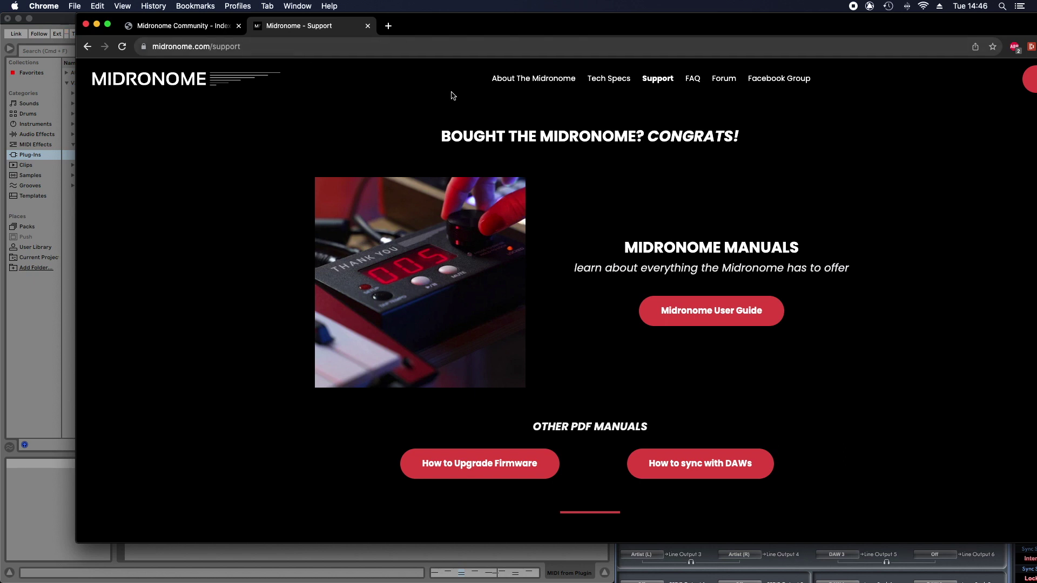
# Open the Midronome User Guide from the support page and go to section 5, External sync
pyautogui.scroll(-3, 808, 403)
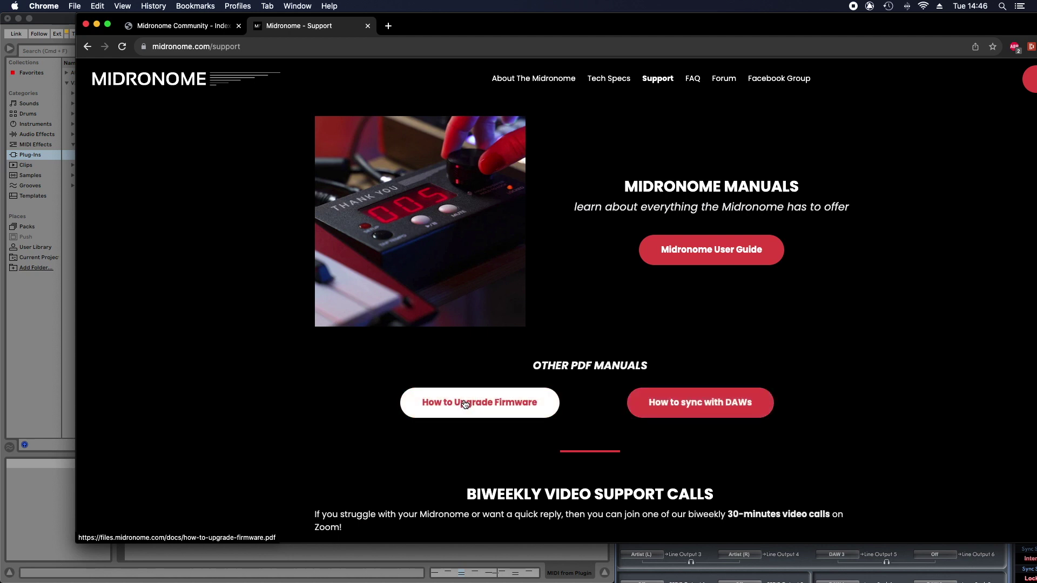
pyautogui.click(710, 257)
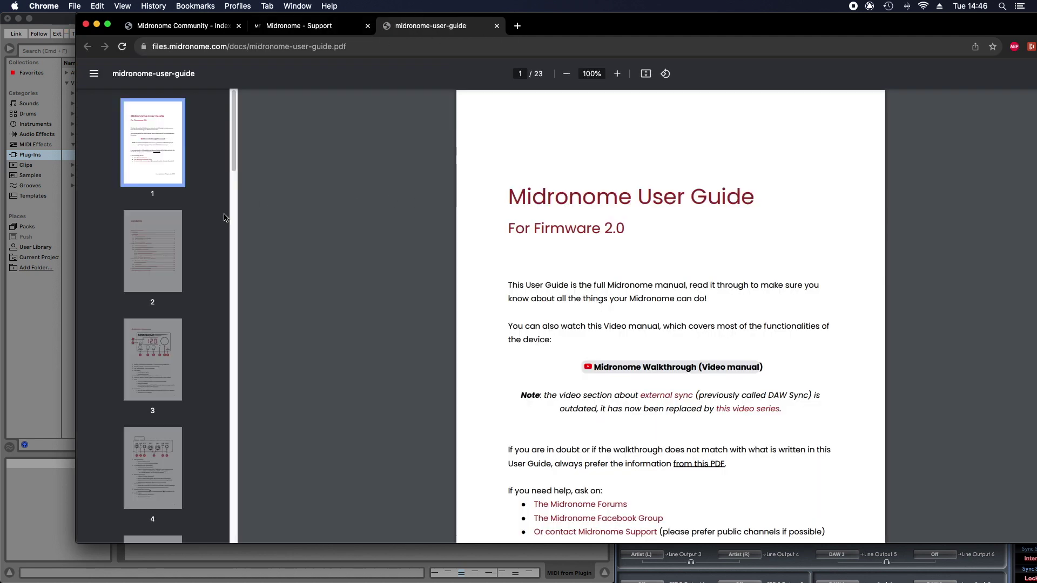
pyautogui.scroll(-15, 499, 251)
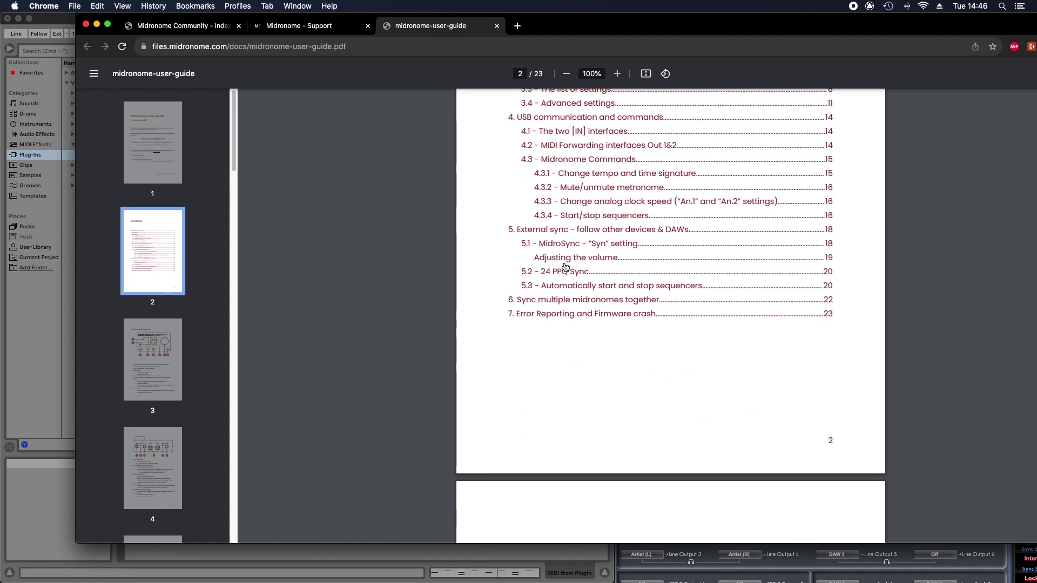
pyautogui.click(552, 291)
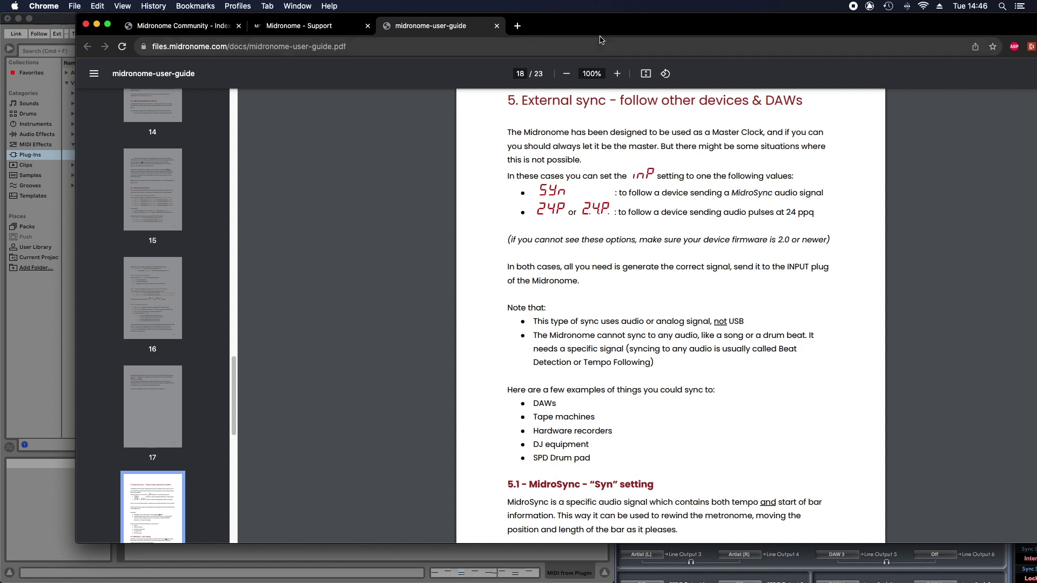
# Read the input setting values for external sync in the guide, highlighting the 24 ppq pulse rate
pyautogui.moveTo(600, 40); pyautogui.dragTo(596, 43)
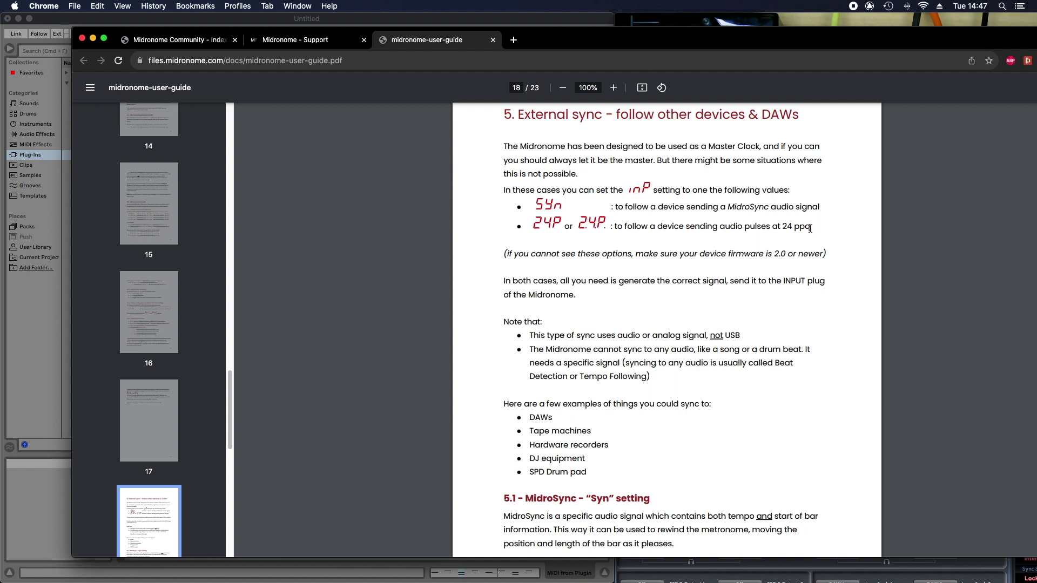
pyautogui.moveTo(812, 228); pyautogui.dragTo(786, 226)
pyautogui.moveTo(594, 43); pyautogui.dragTo(614, 41)
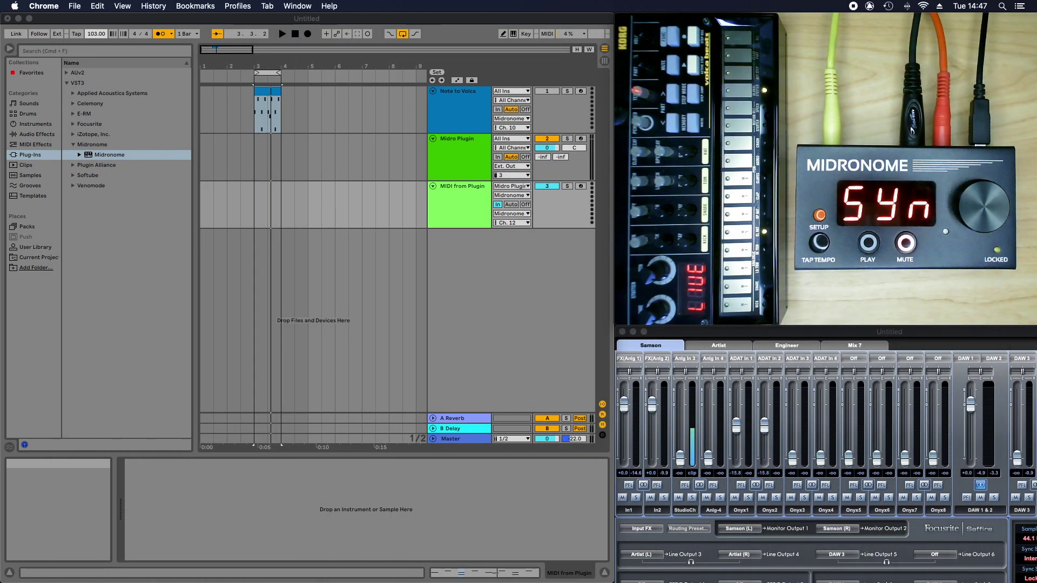
# Play the Live arrangement from bar 3 and set the tempo to 141 BPM during playback before stopping
pyautogui.click(501, 283)
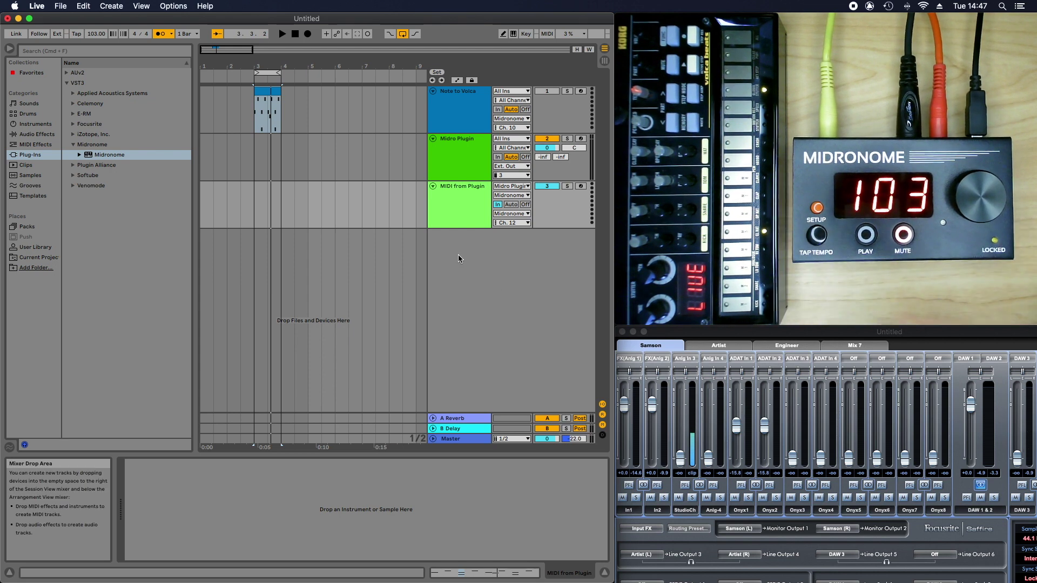
pyautogui.click(256, 68)
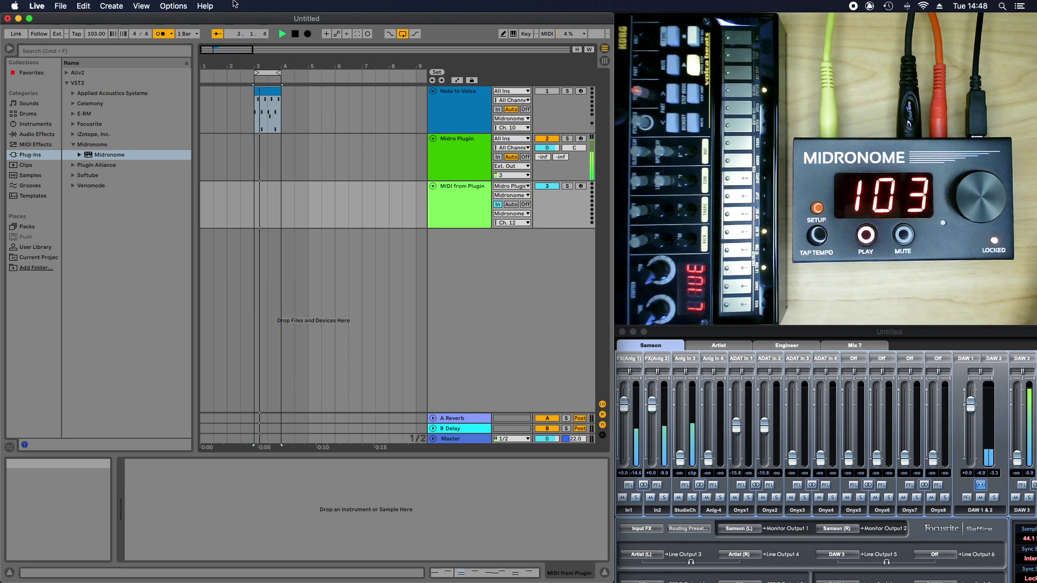
pyautogui.moveTo(96, 34); pyautogui.dragTo(96, 28)
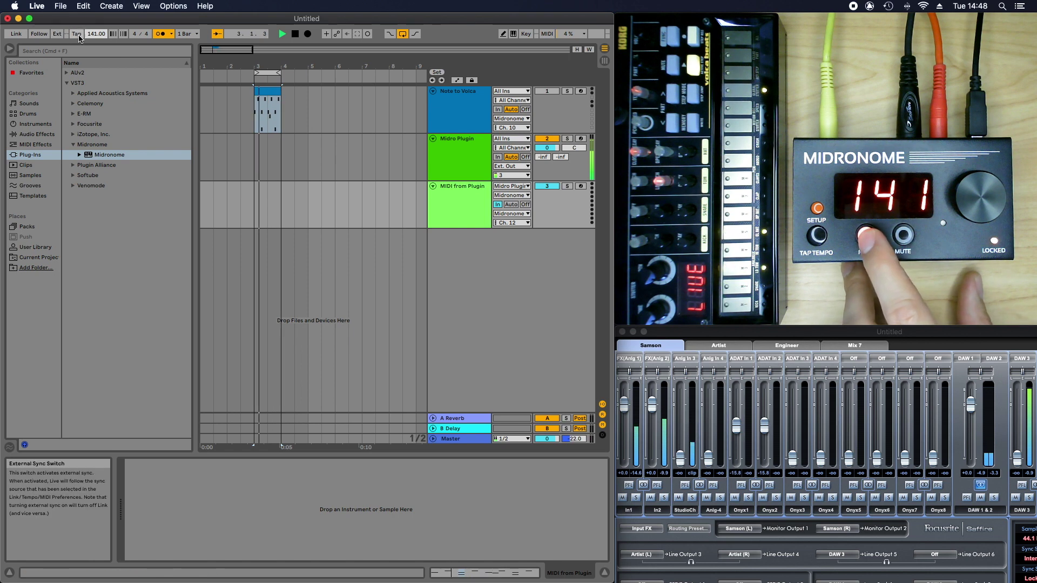
pyautogui.click(295, 34)
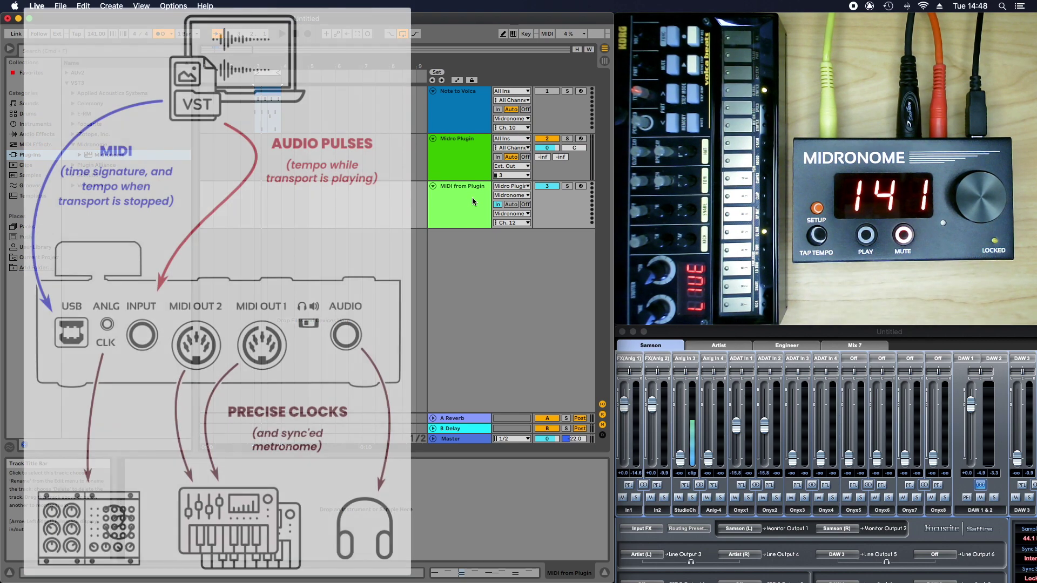
# Route the MIDI from Plugin track's input from Midro Plugin's Midronome source and its output to Midronome (Commands) on channel 12
pyautogui.click(480, 187)
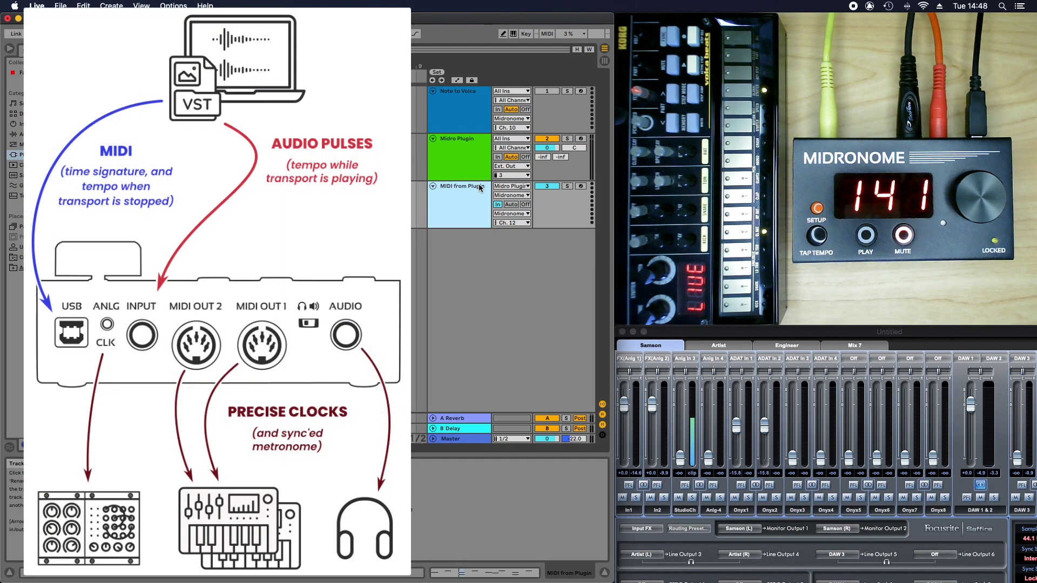
pyautogui.click(521, 186)
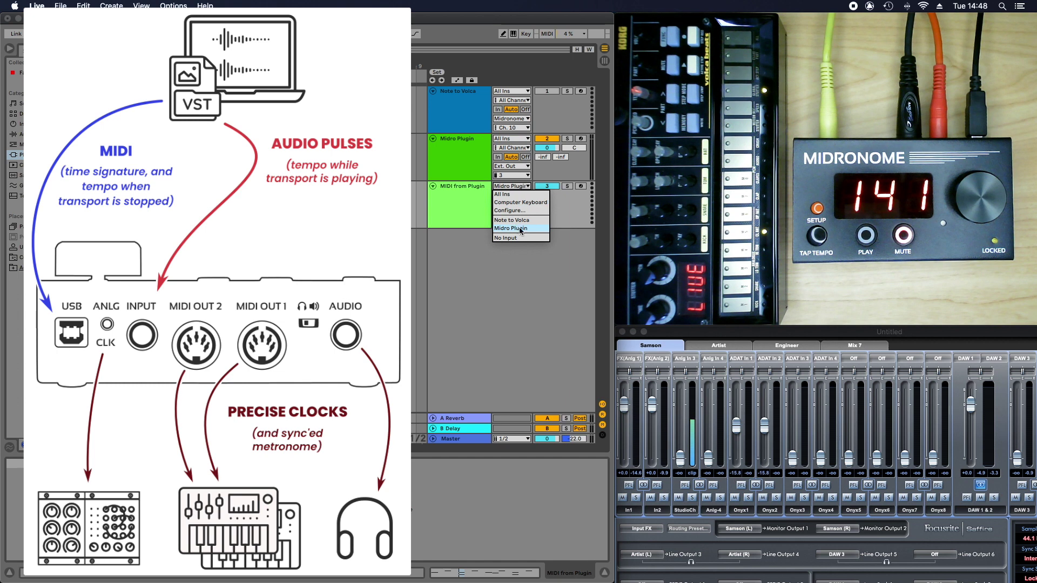
pyautogui.click(572, 277)
pyautogui.click(522, 195)
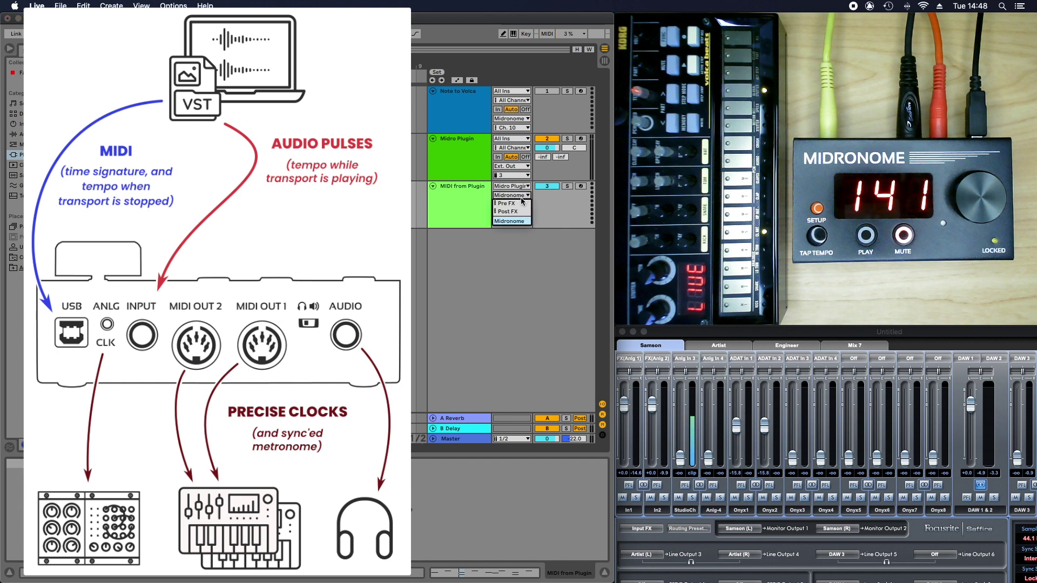
pyautogui.click(510, 220)
pyautogui.click(516, 214)
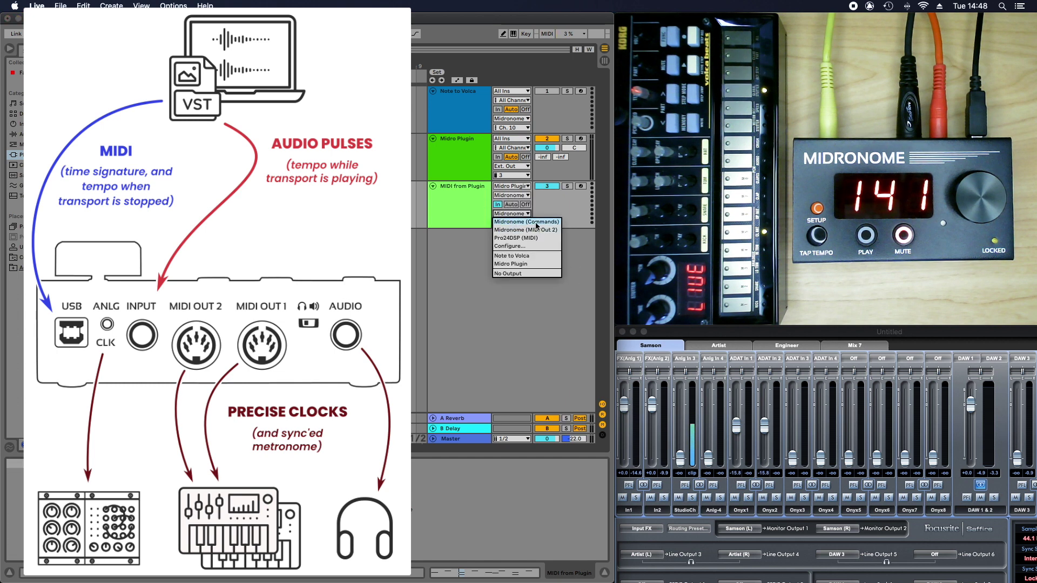
pyautogui.click(533, 222)
pyautogui.click(527, 223)
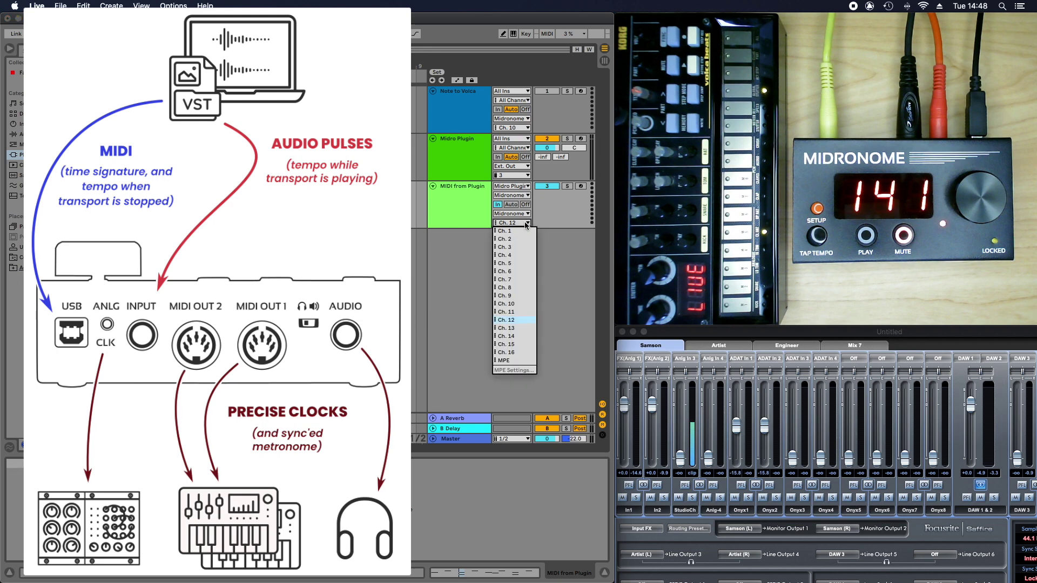
pyautogui.click(526, 225)
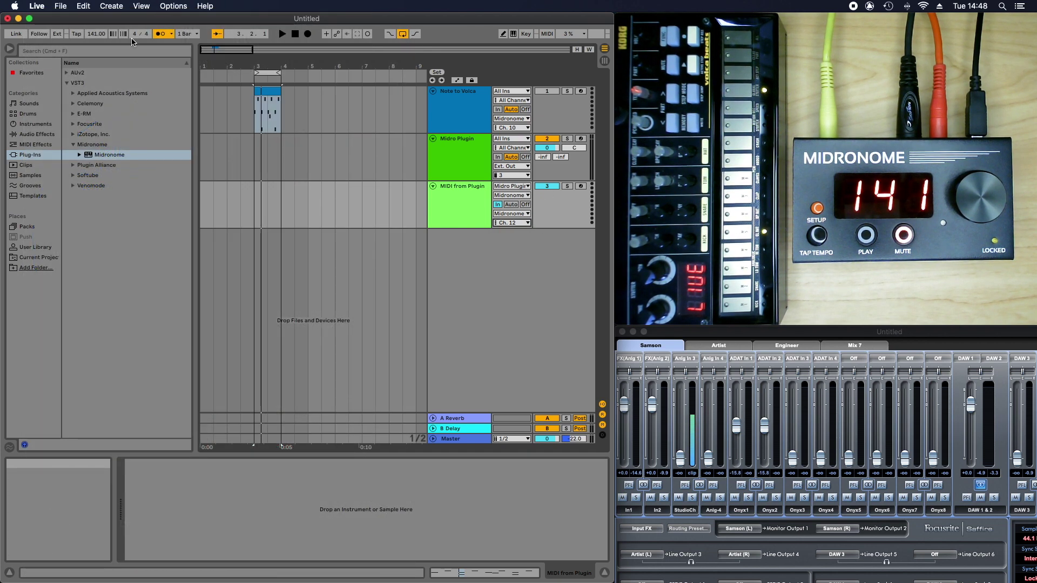
# Set the project tempo to 131 BPM and start playback from bar 3
pyautogui.moveTo(96, 34); pyautogui.dragTo(95, 24)
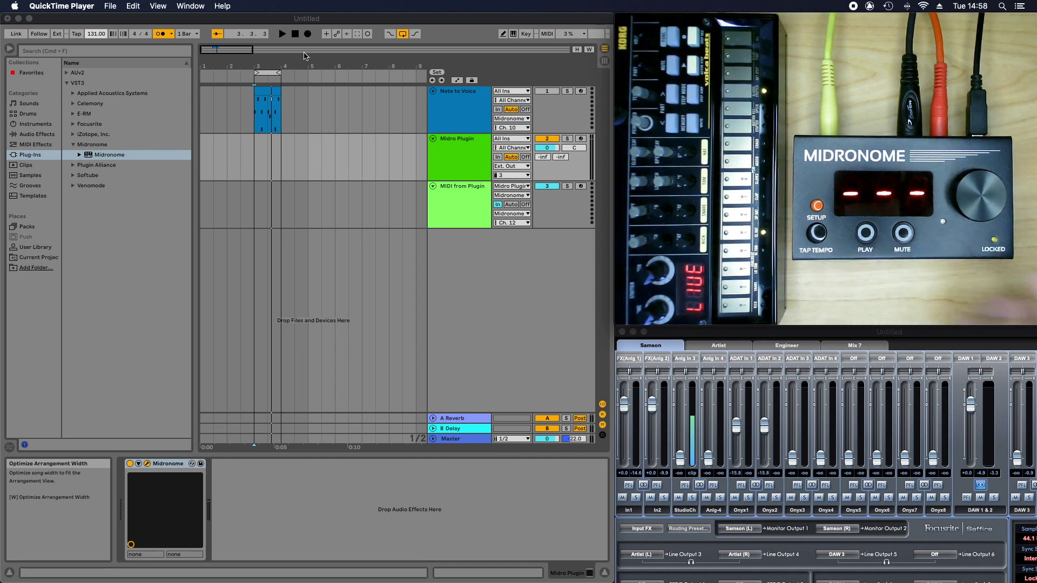
pyautogui.click(257, 153)
pyautogui.click(255, 154)
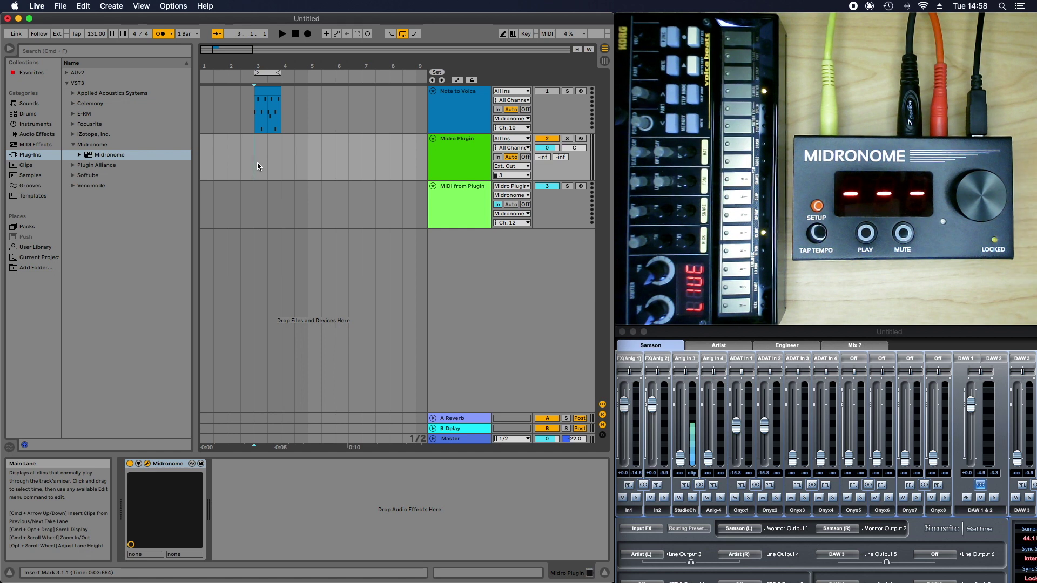
pyautogui.press('space')
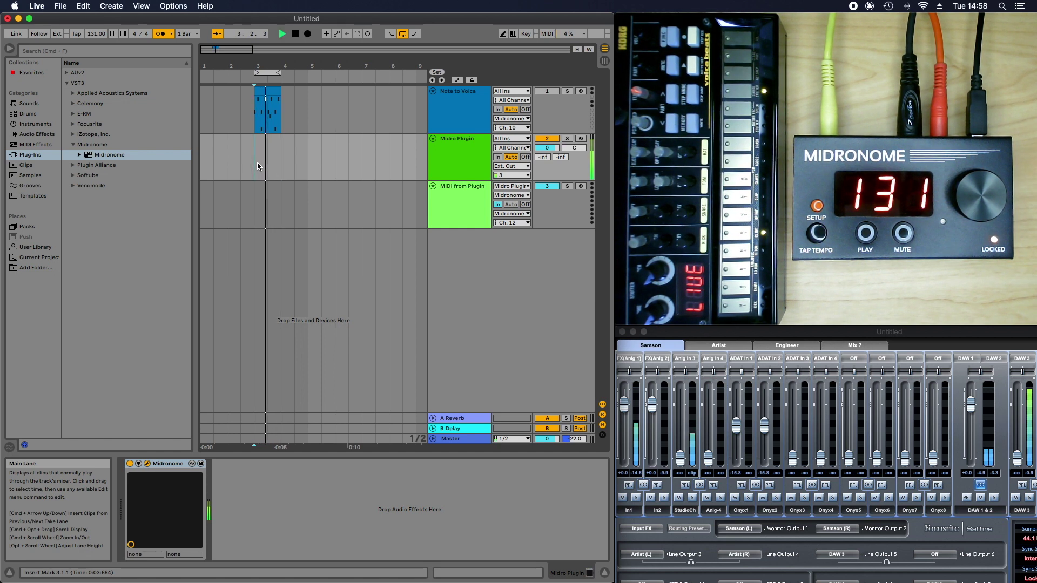
# Vary the project tempo while the transport is playing, taking it down to 87 BPM
pyautogui.click(77, 34)
pyautogui.click(77, 34)
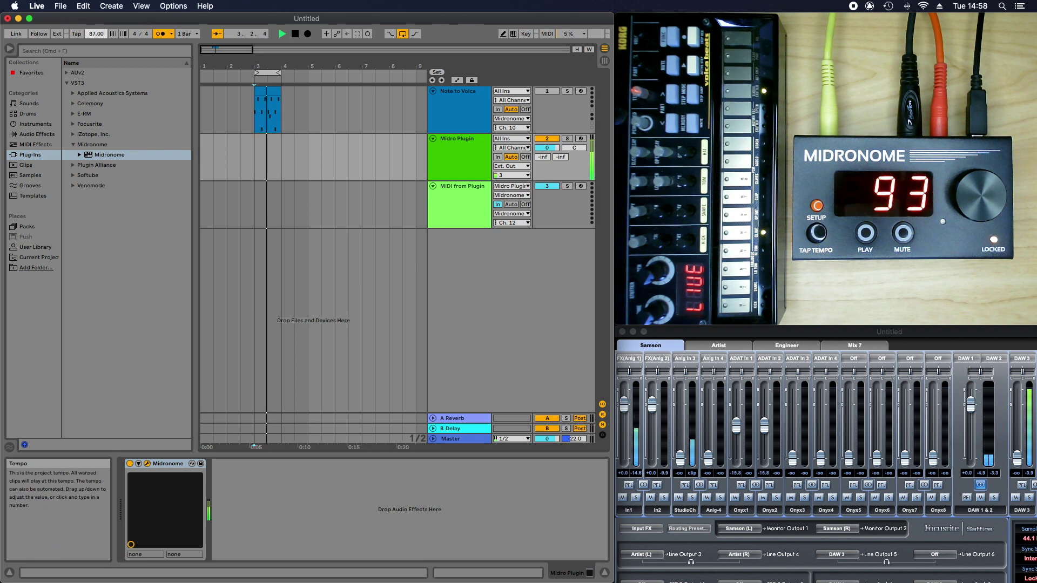
pyautogui.click(77, 34)
pyautogui.click(77, 34)
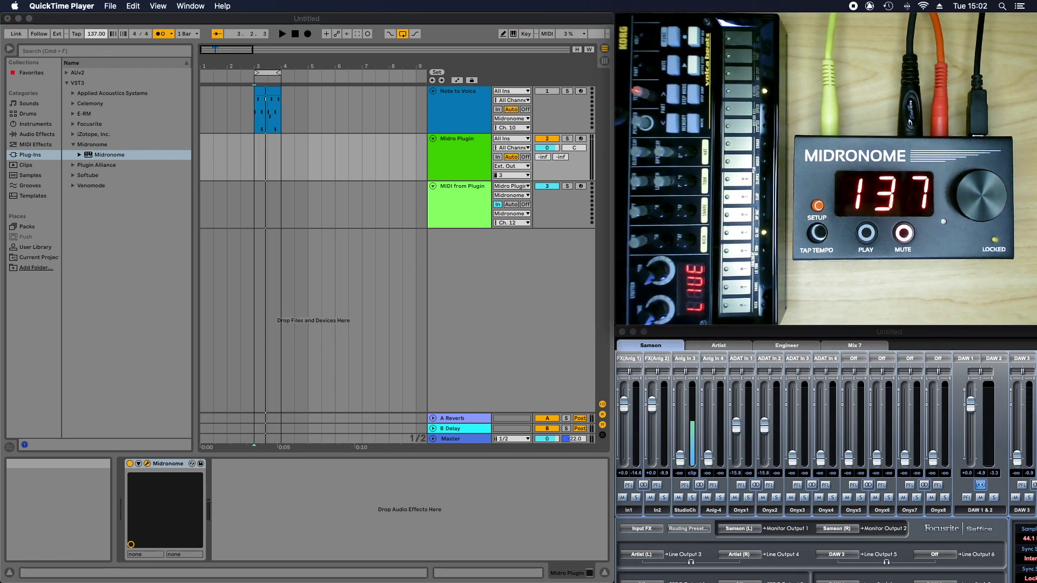
# Switch to Chrome and open the "[RELEASED] Firmware v2.0" topic in the Midronome forum's Potential future features section
pyautogui.press('super+Tab')
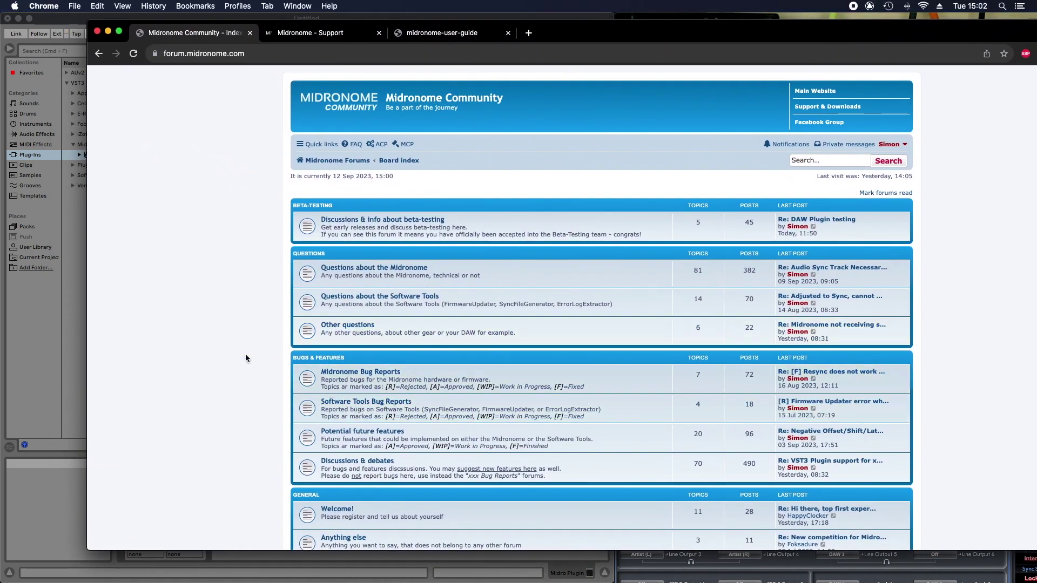
pyautogui.scroll(-5, 256, 170)
pyautogui.scroll(5, 252, 200)
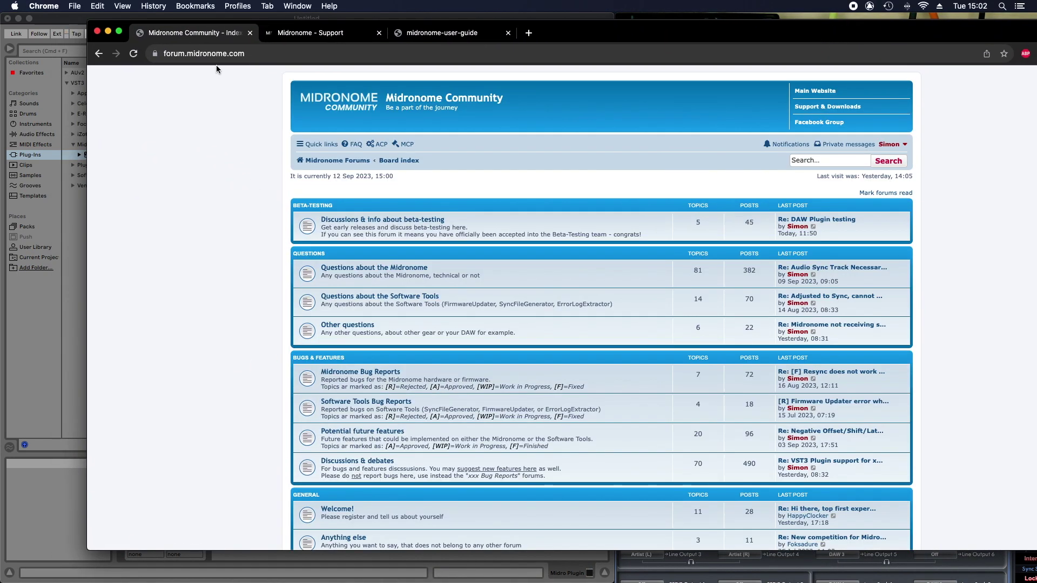
pyautogui.click(364, 432)
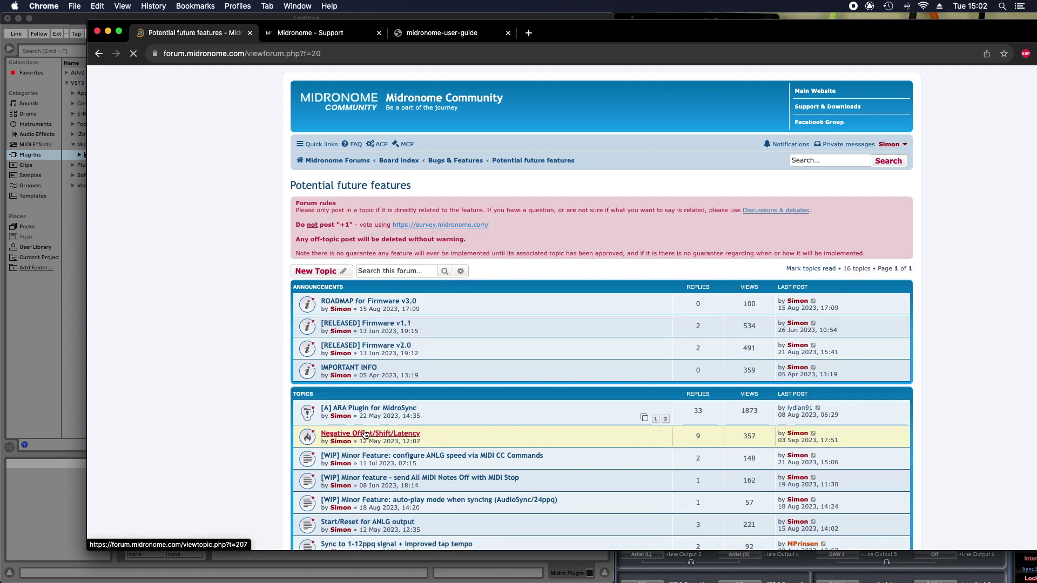
pyautogui.click(379, 346)
pyautogui.scroll(-3, 629, 351)
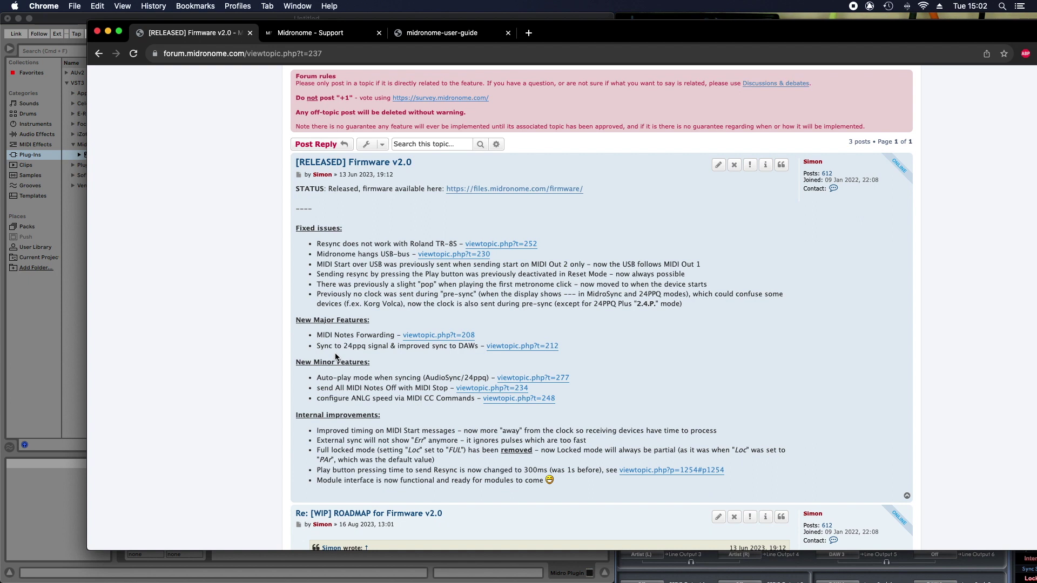
# Examine the new major and minor features in the firmware v2.0 post, highlighting the entries on syncing and auto-play
pyautogui.moveTo(331, 338); pyautogui.dragTo(611, 352)
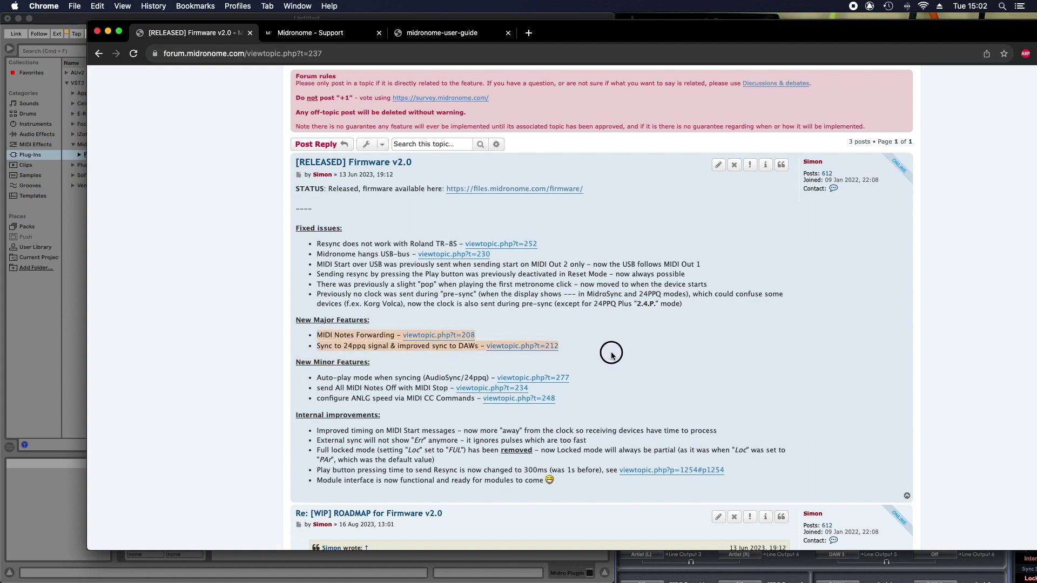
pyautogui.click(612, 356)
pyautogui.moveTo(318, 379); pyautogui.dragTo(438, 387)
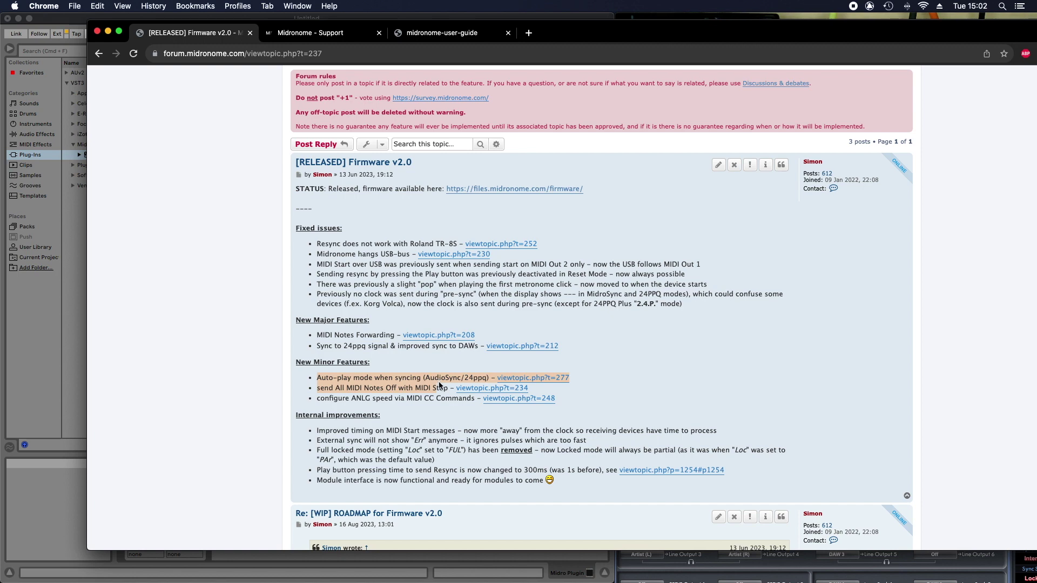
pyautogui.click(439, 385)
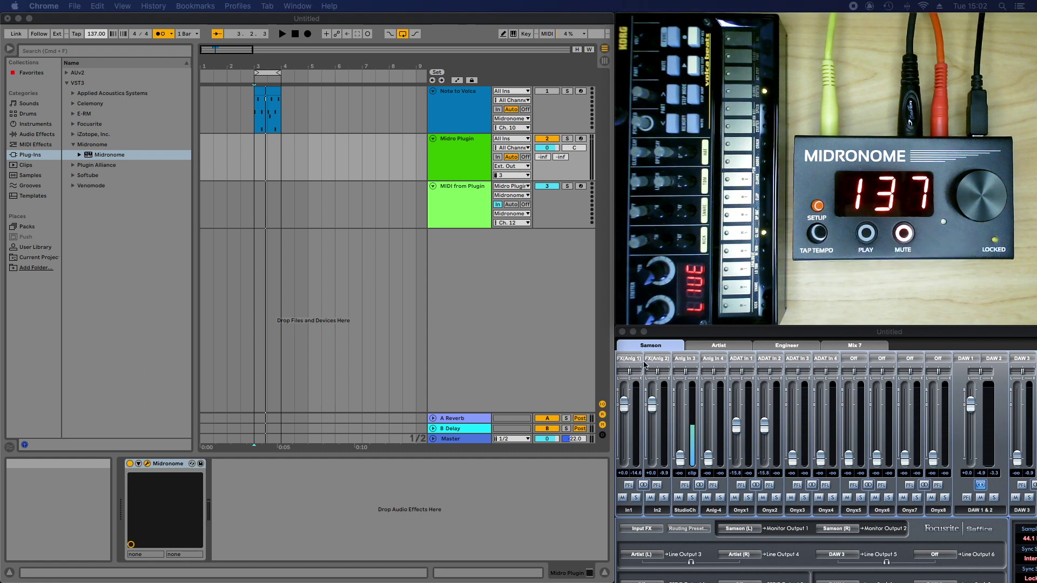
# Switch to Ableton Live and play the arrangement from bar 3 twice, stopping the transport after each run
pyautogui.click(254, 152)
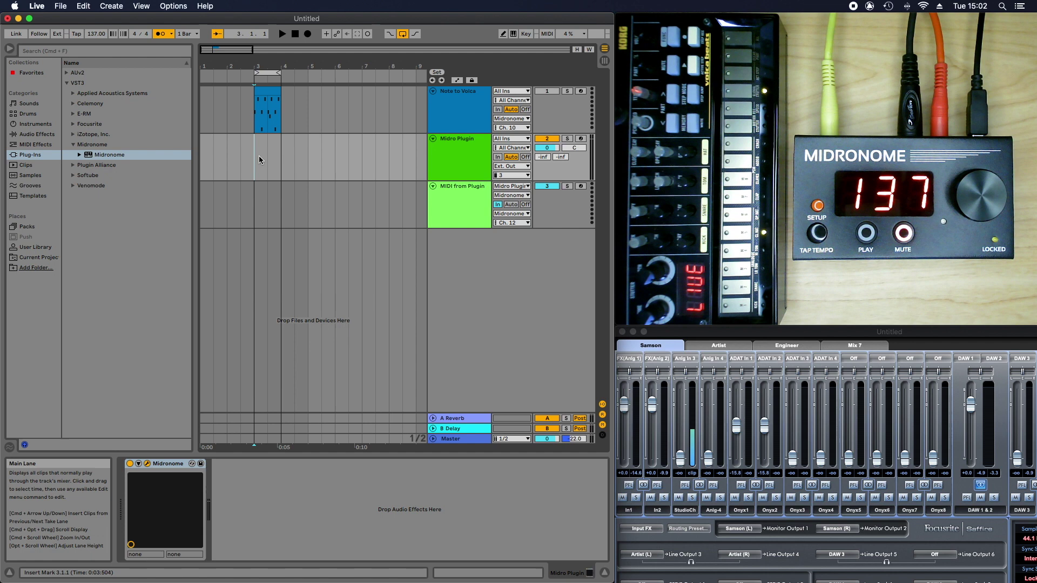
pyautogui.press('space')
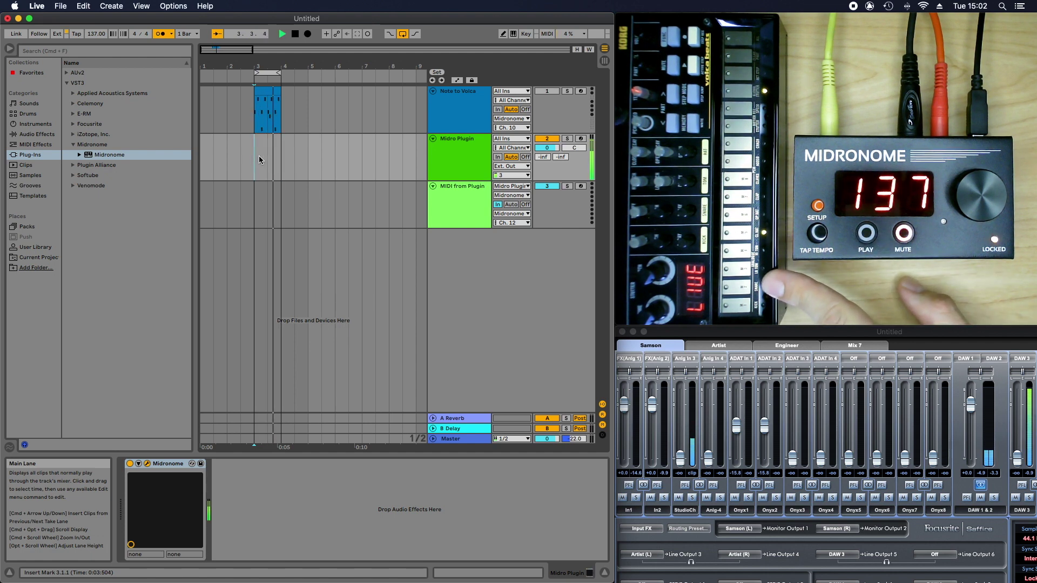
pyautogui.press('space')
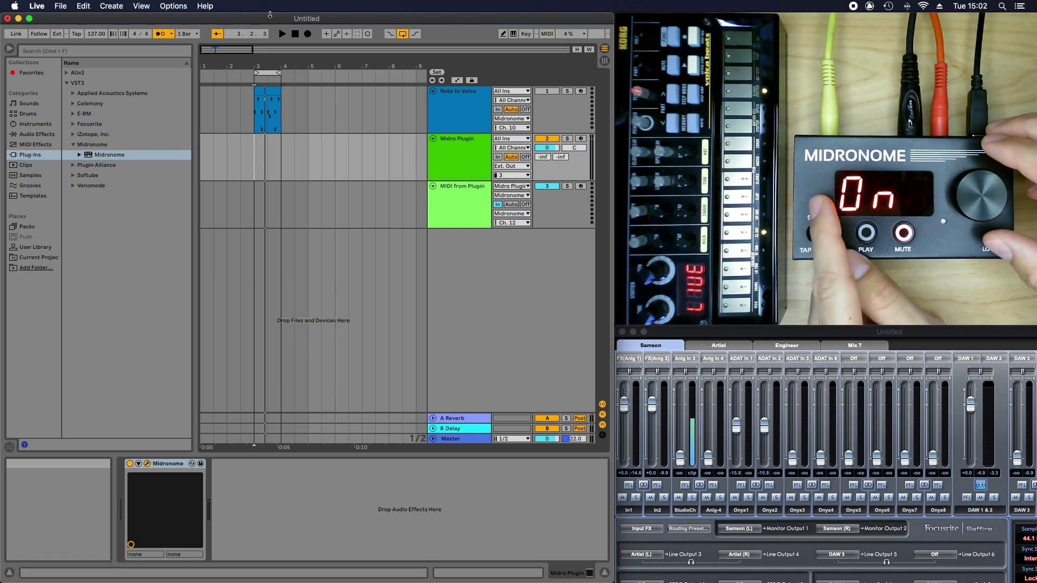
pyautogui.click(254, 148)
pyautogui.press('space')
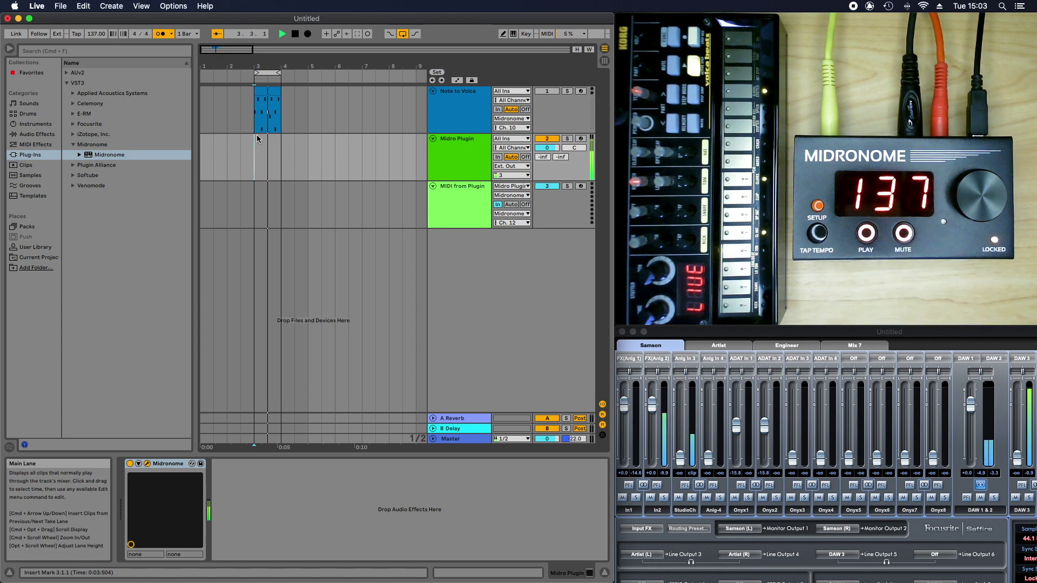
pyautogui.press('space')
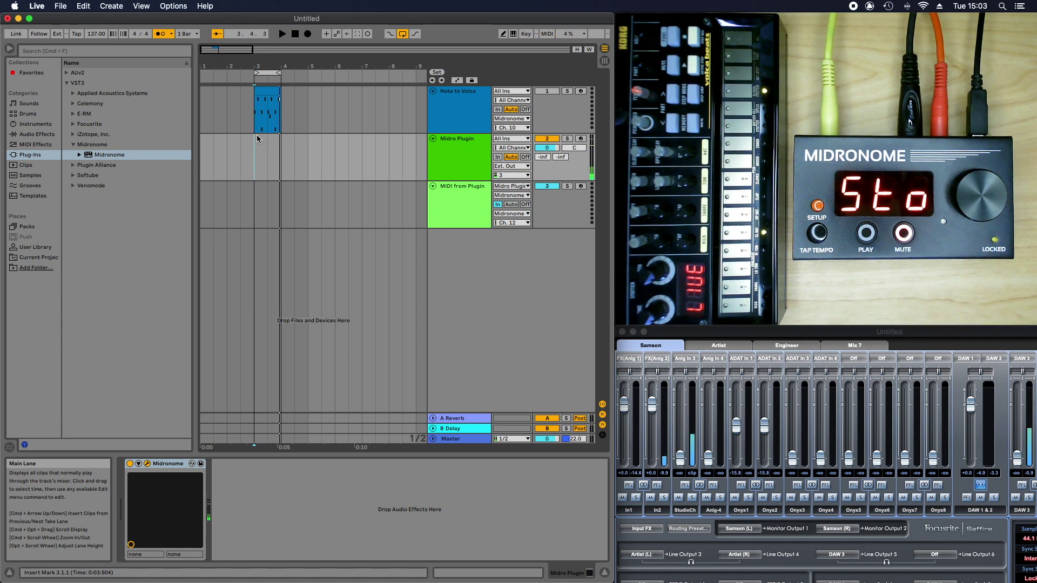
# Return to the firmware v2.0 post in Chrome and highlight the minor features on All MIDI Notes Off and ANLG speed via MIDI CC
pyautogui.click(864, 42)
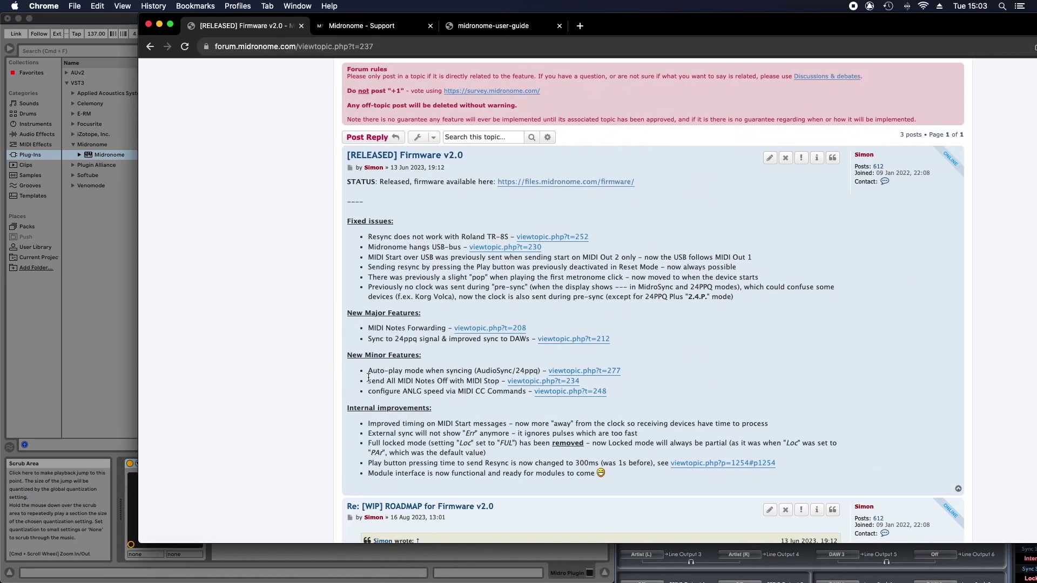
pyautogui.moveTo(384, 381); pyautogui.dragTo(446, 382)
pyautogui.click(410, 381)
pyautogui.moveTo(403, 394); pyautogui.dragTo(457, 396)
pyautogui.moveTo(459, 394); pyautogui.dragTo(501, 398)
pyautogui.moveTo(709, 32); pyautogui.dragTo(513, 339)
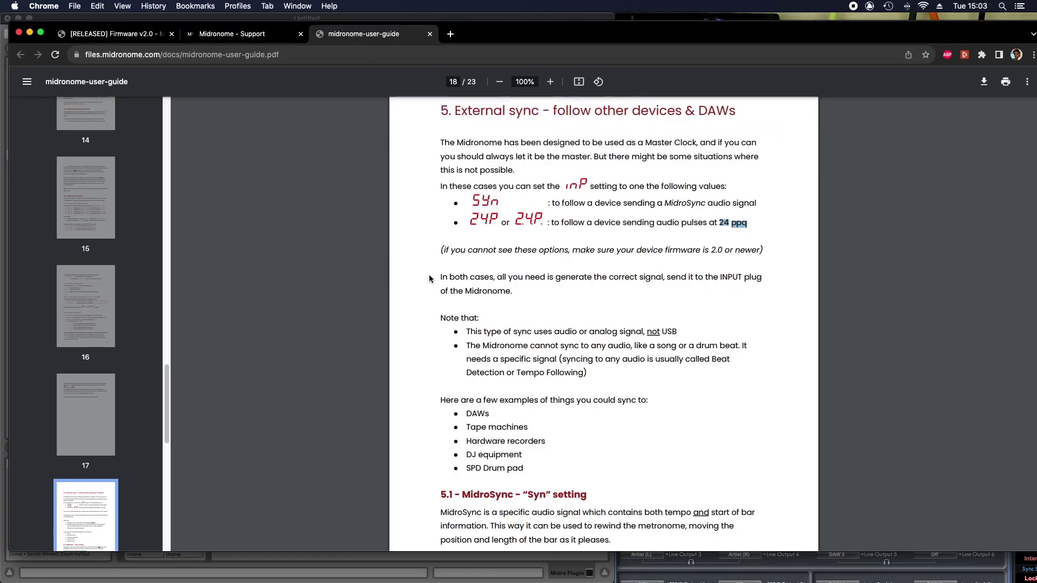
# Read section 4 of the Midronome user guide, from USB communication and MIDI forwarding through to the Midronome Commands
pyautogui.scroll(20, 430, 279)
pyautogui.click(505, 292)
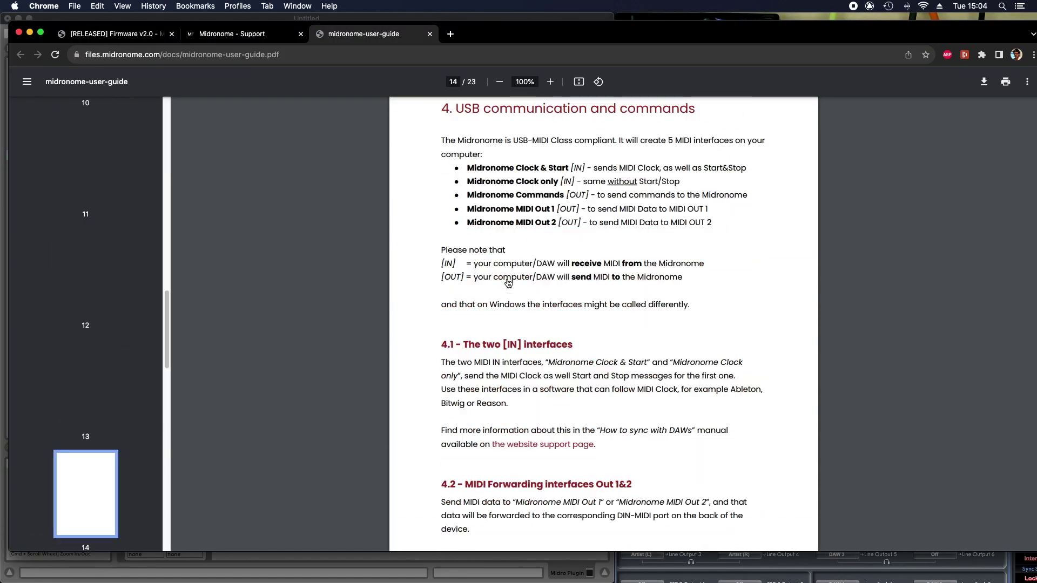
pyautogui.scroll(-15, 578, 324)
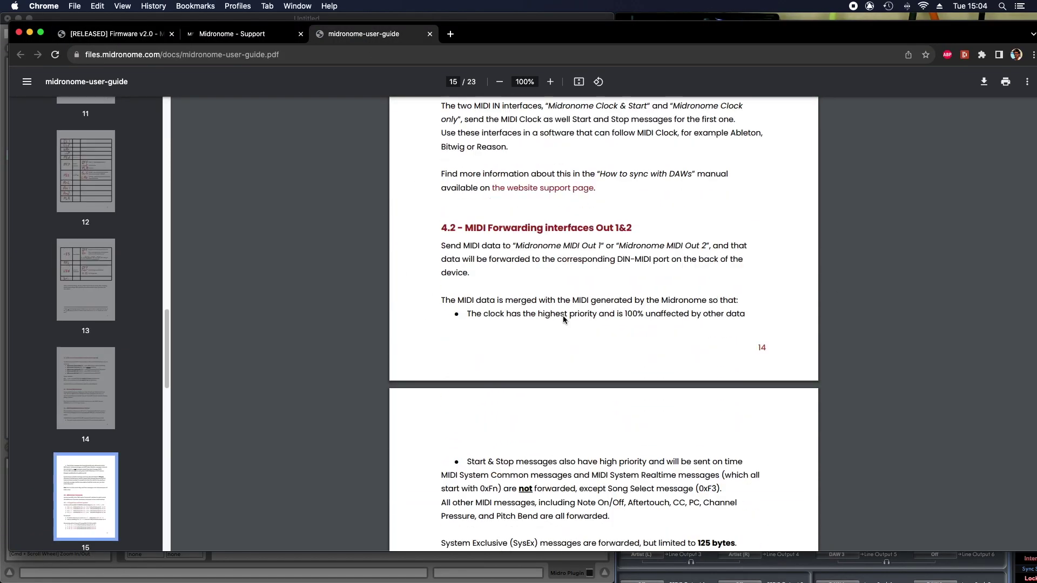
pyautogui.scroll(-4, 572, 319)
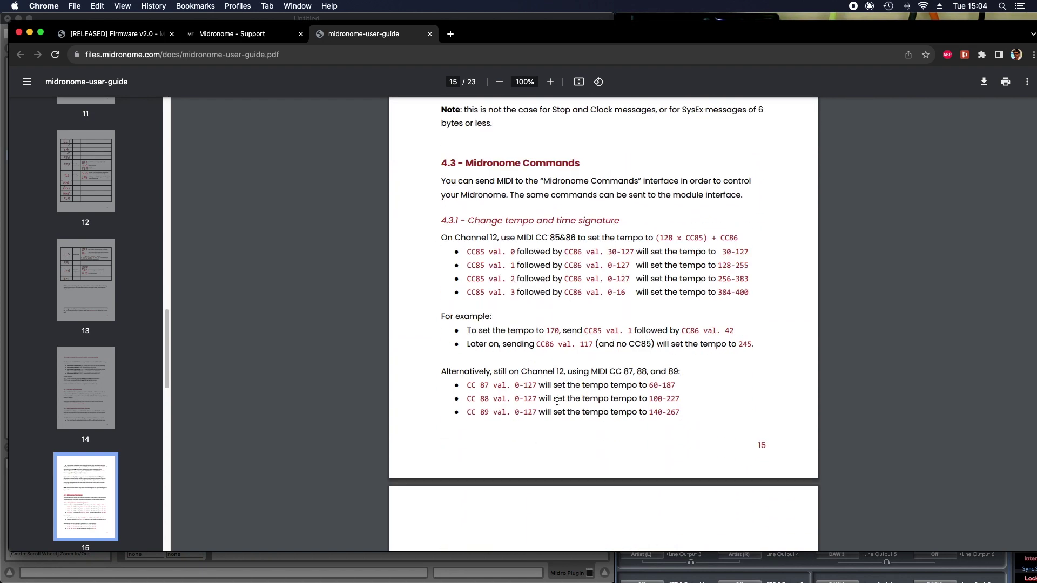
pyautogui.scroll(-13, 497, 210)
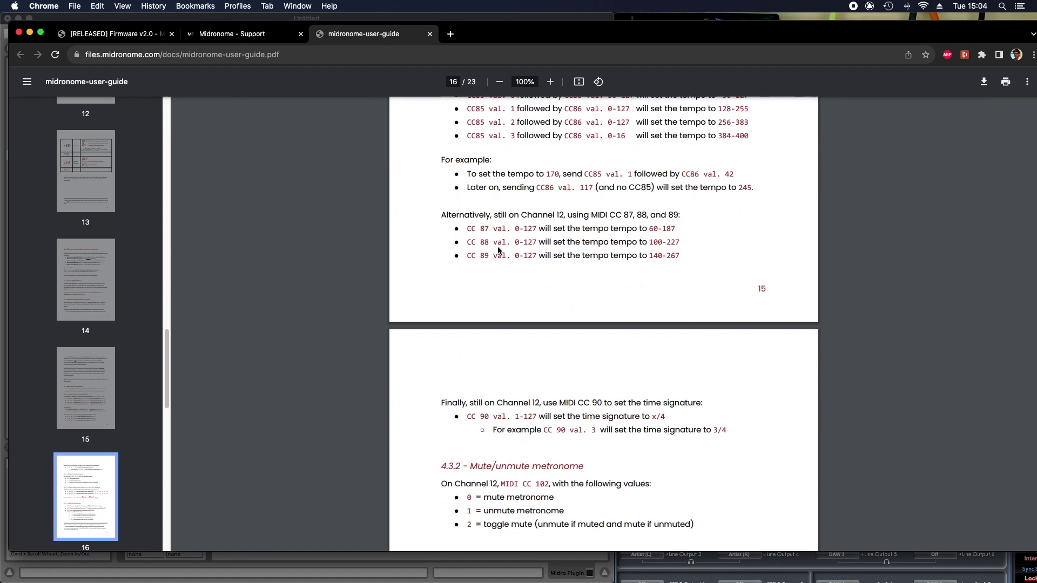
# Highlight the user guide's command headings for muting the metronome and changing the analog clock speed, and uncover the device view
pyautogui.moveTo(470, 166); pyautogui.dragTo(593, 165)
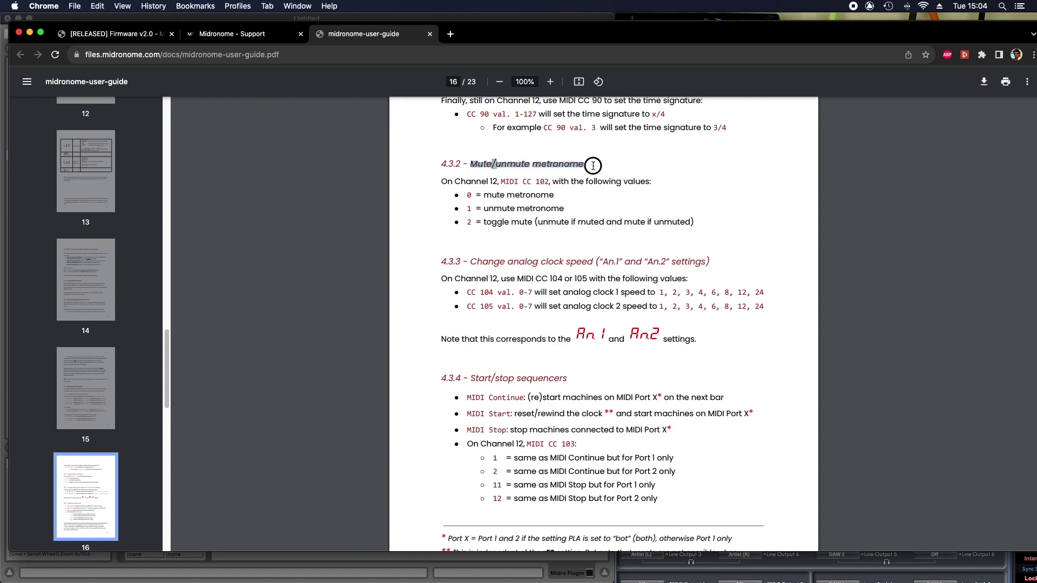
pyautogui.click(598, 168)
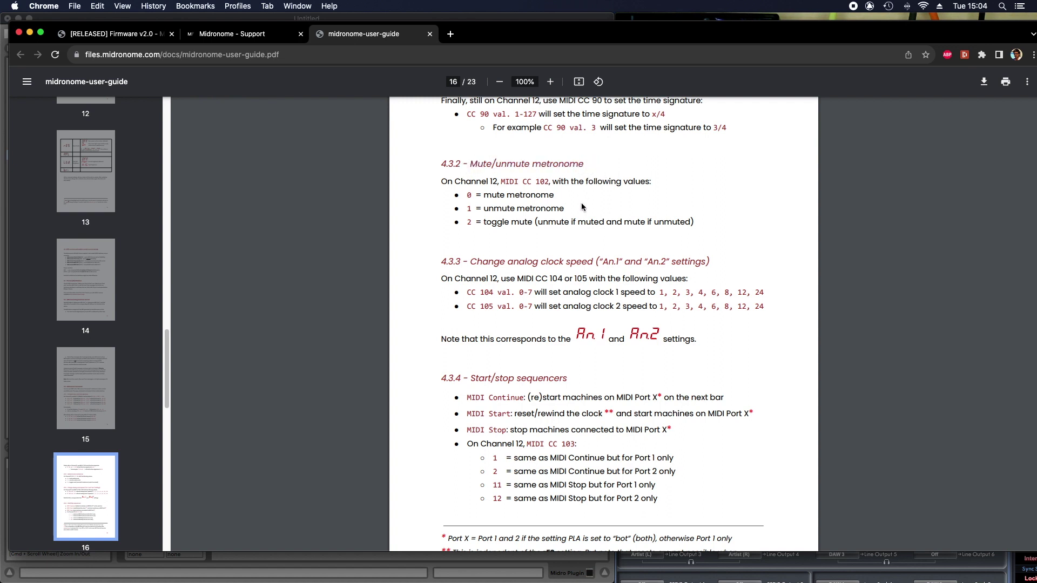
pyautogui.moveTo(477, 260); pyautogui.dragTo(739, 274)
pyautogui.click(575, 305)
pyautogui.moveTo(675, 46); pyautogui.dragTo(510, 319)
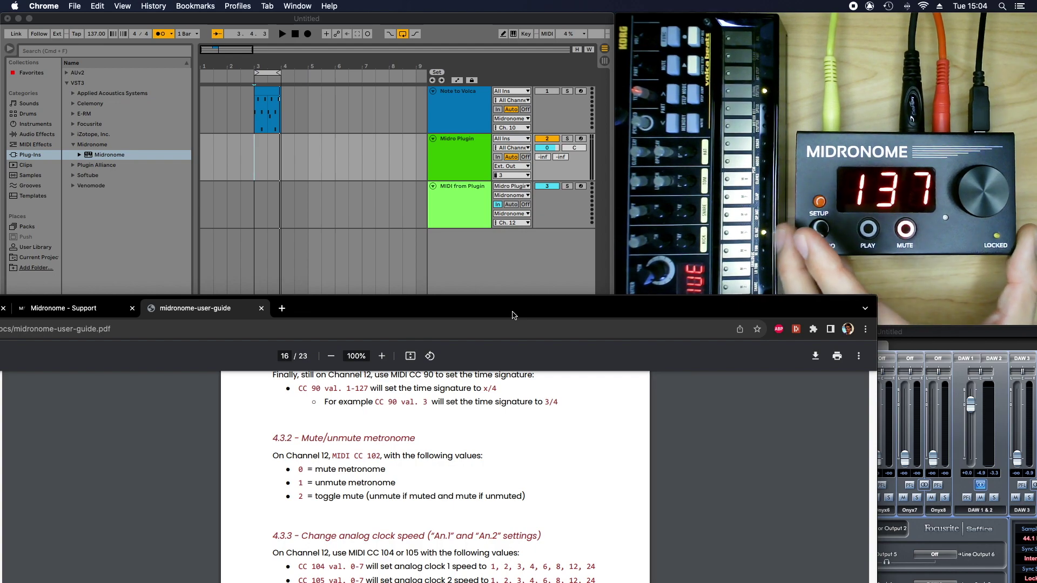
# Review the Fixed issues list in the firmware v2.0 forum post, highlighting its entries
pyautogui.moveTo(509, 318); pyautogui.dragTo(604, 9)
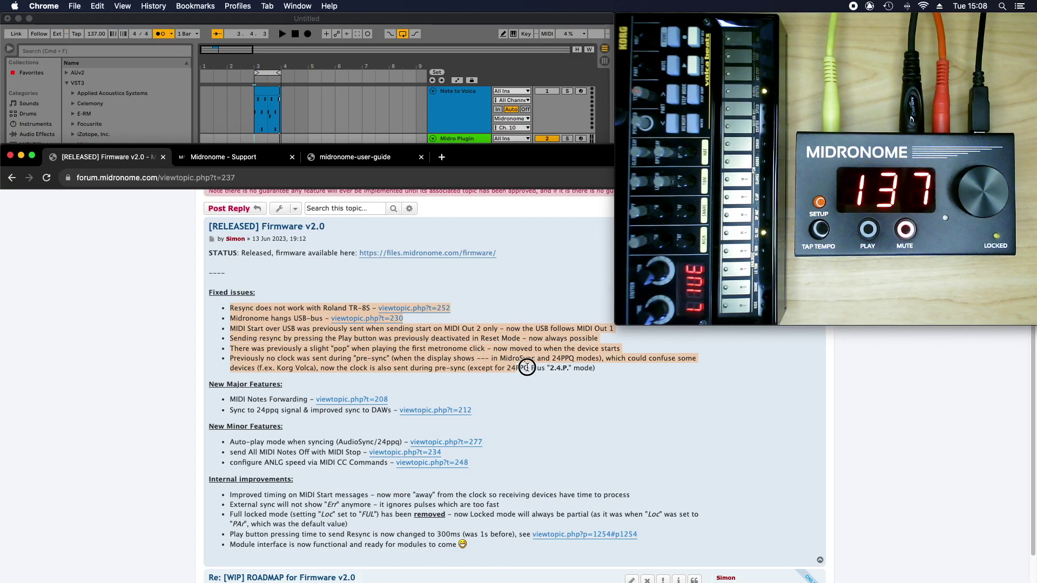
pyautogui.moveTo(604, 369); pyautogui.dragTo(481, 380)
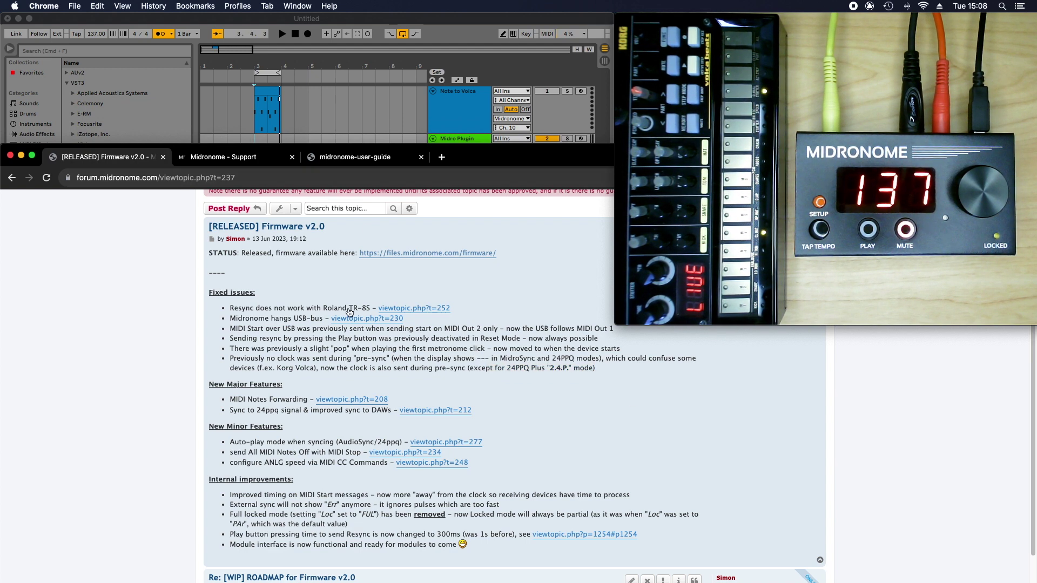
pyautogui.moveTo(509, 142); pyautogui.dragTo(491, 57)
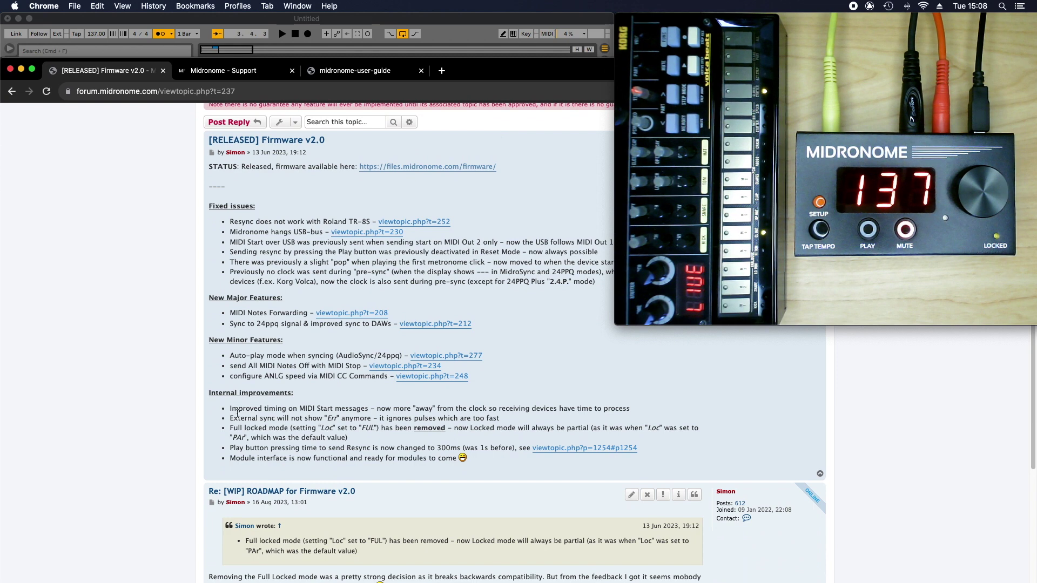
# Highlight the internal improvements on MIDI Start timing and on external sync no longer showing Err
pyautogui.moveTo(229, 409); pyautogui.dragTo(396, 405)
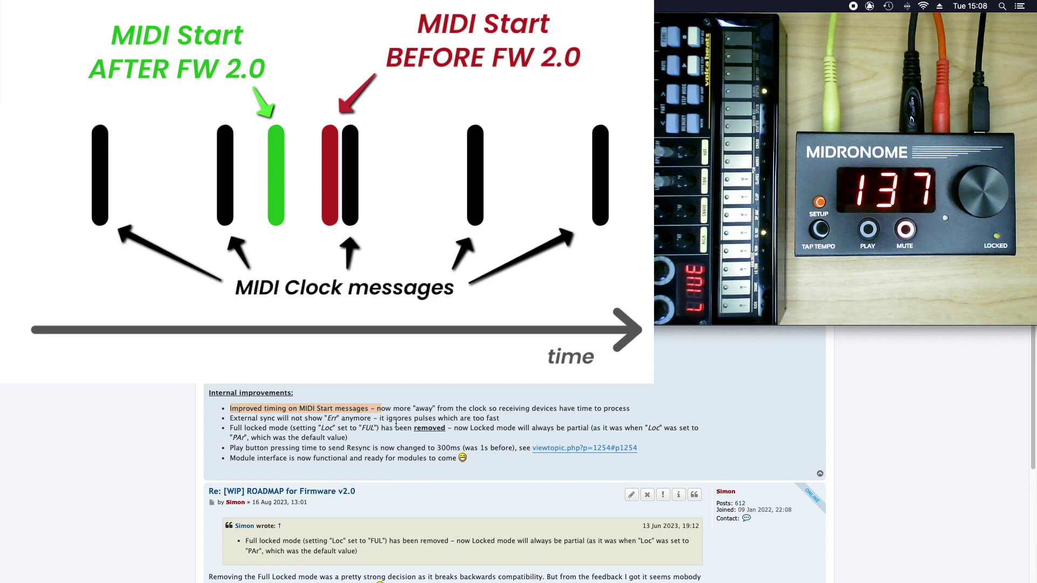
pyautogui.click(393, 414)
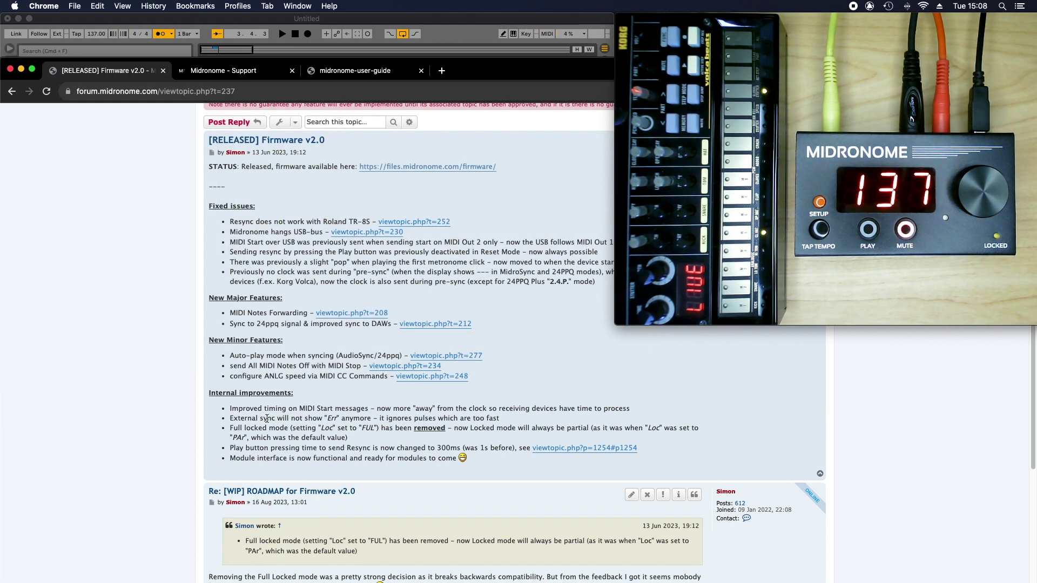
pyautogui.moveTo(233, 420); pyautogui.dragTo(376, 421)
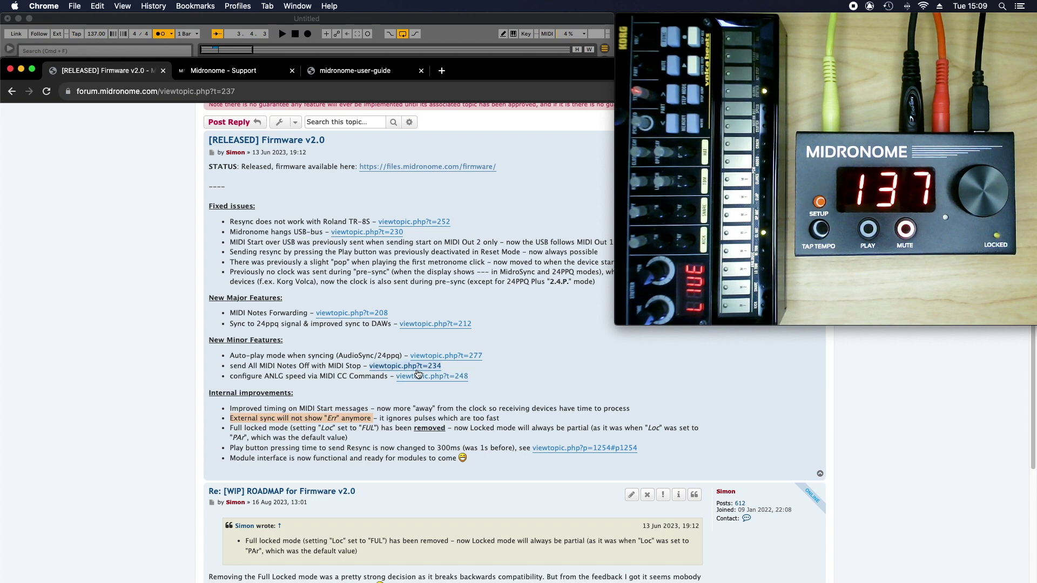
pyautogui.click(378, 419)
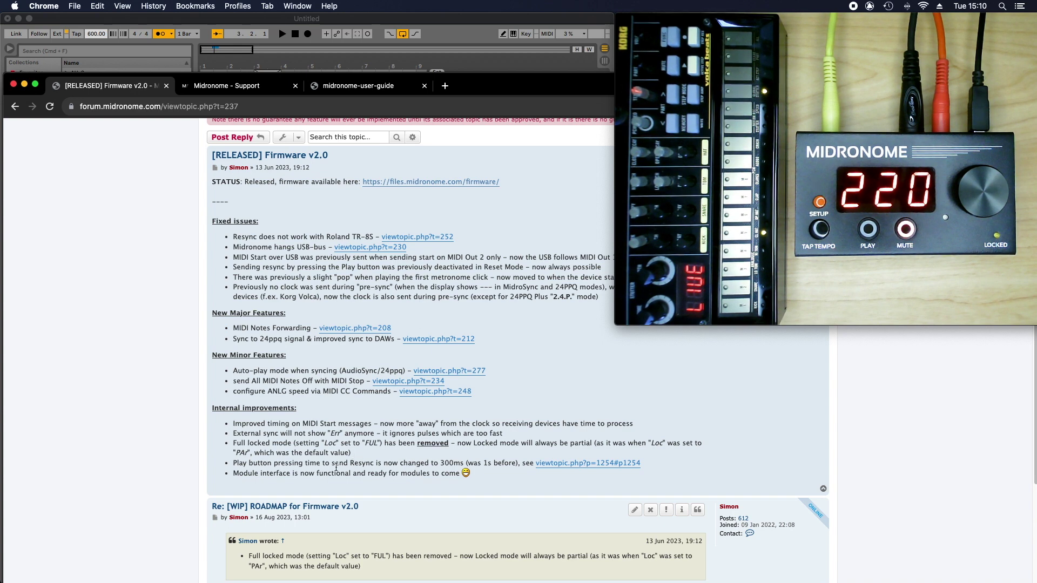
# Highlight the internal improvements on the Play button's Resync pressing time and the functional module interface
pyautogui.moveTo(233, 465); pyautogui.dragTo(354, 465)
pyautogui.click(372, 465)
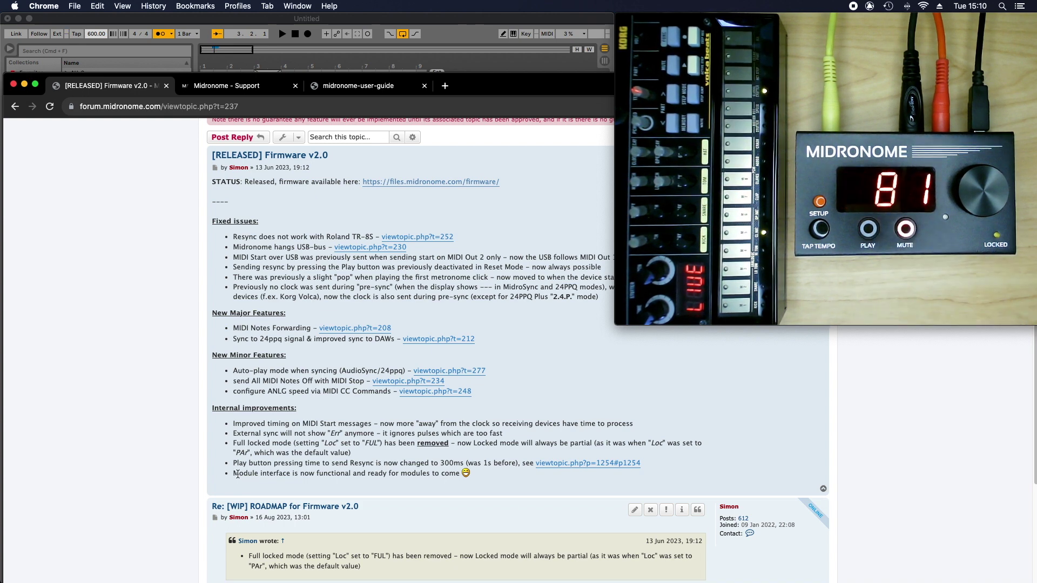
pyautogui.moveTo(234, 476); pyautogui.dragTo(484, 478)
pyautogui.click(484, 478)
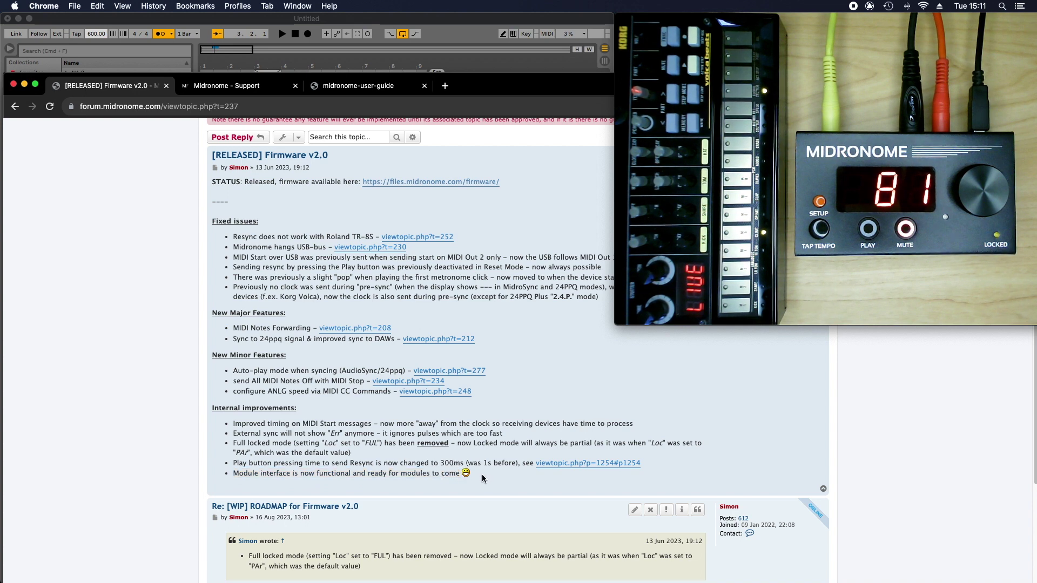